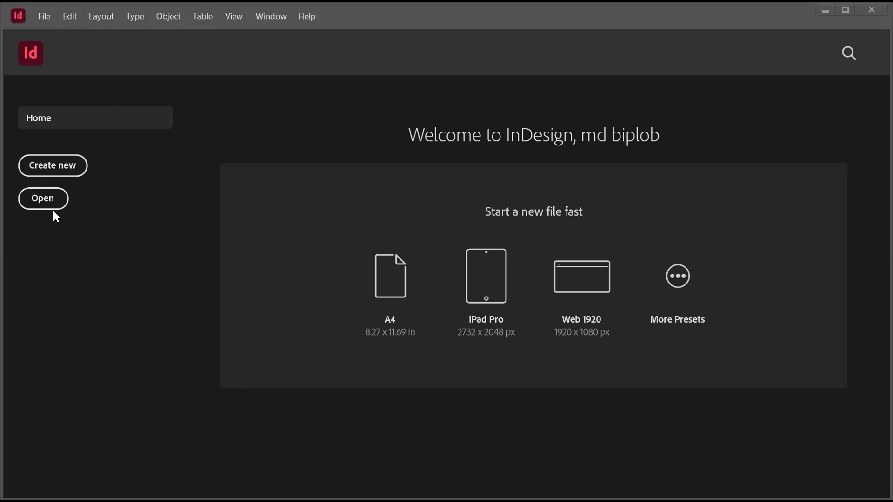
# Start a new document and browse the Print, Web, Mobile and Saved presets, ending on the recent [Default] preset
pyautogui.click(61, 170)
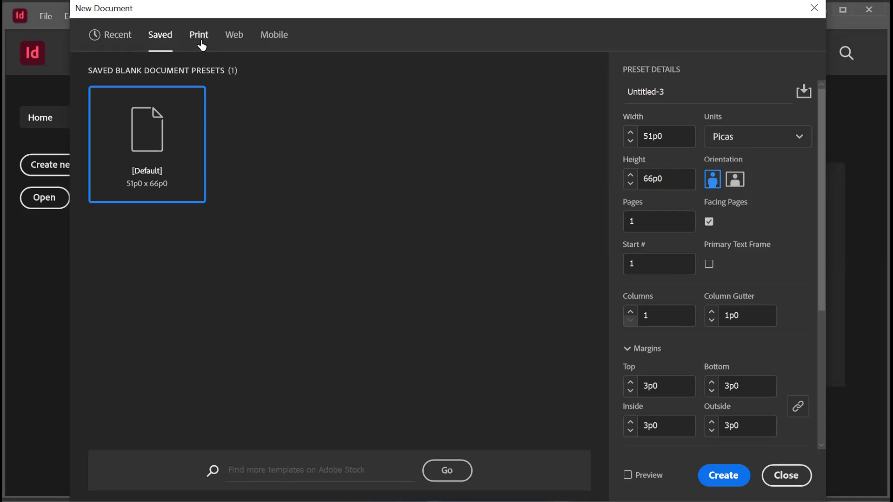
pyautogui.click(201, 45)
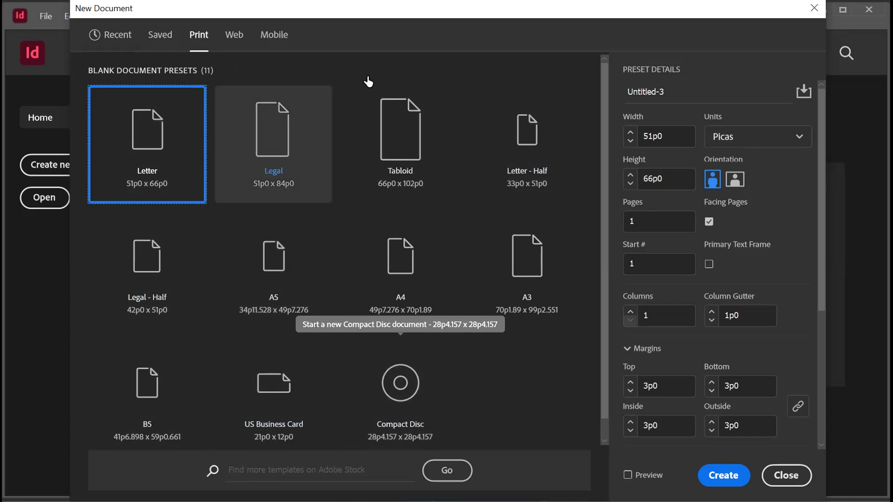
pyautogui.click(236, 39)
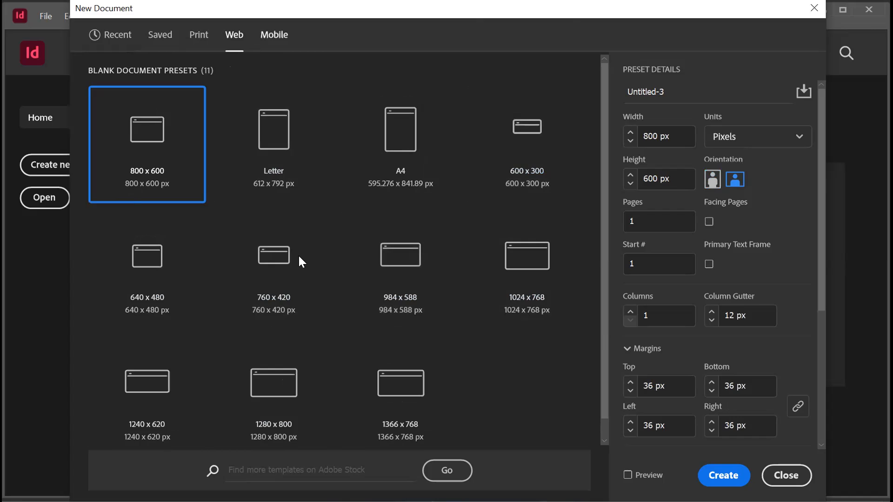
pyautogui.click(274, 35)
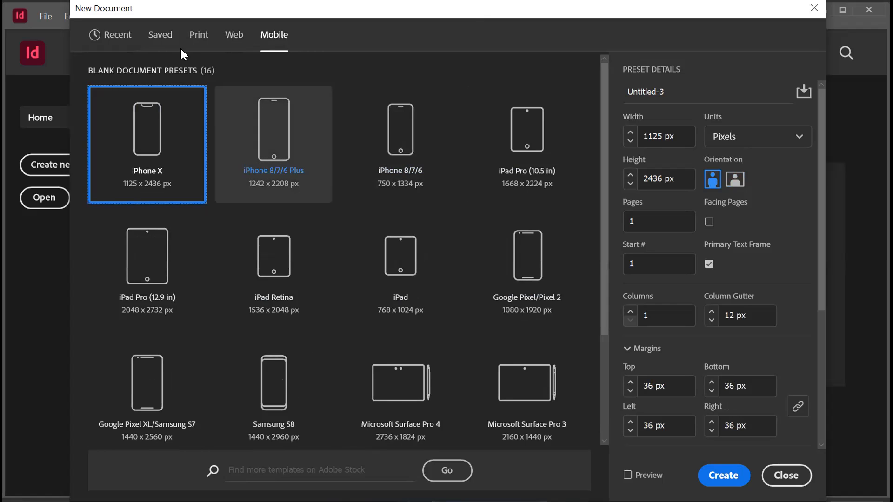
pyautogui.click(157, 37)
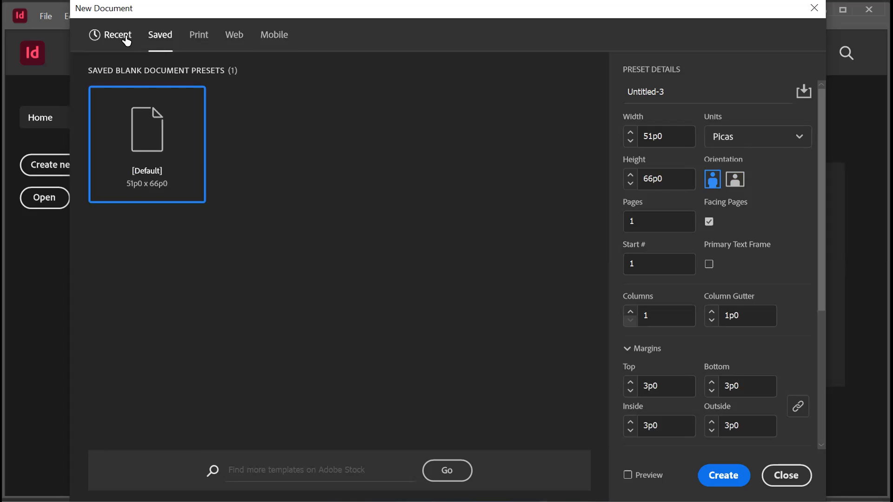
pyautogui.click(125, 39)
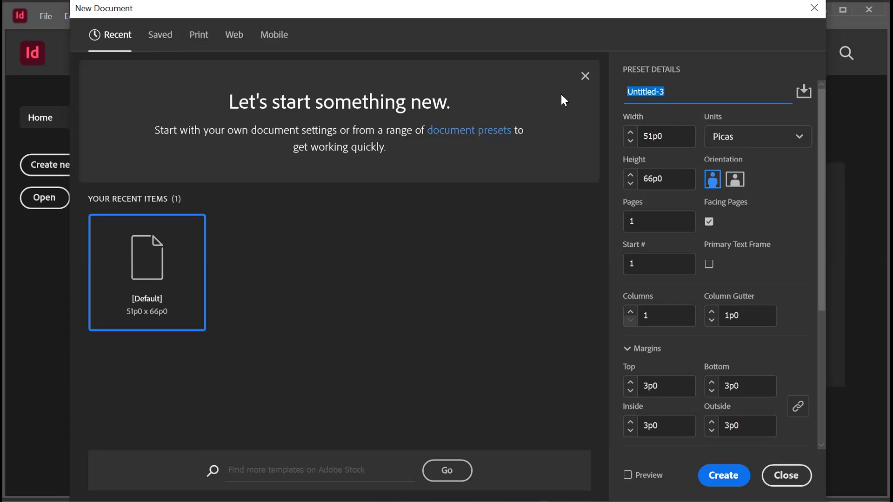
# Name the new document firstclass and look through the available measurement units, keeping Picas
pyautogui.write('firstclass')
pyautogui.click(768, 139)
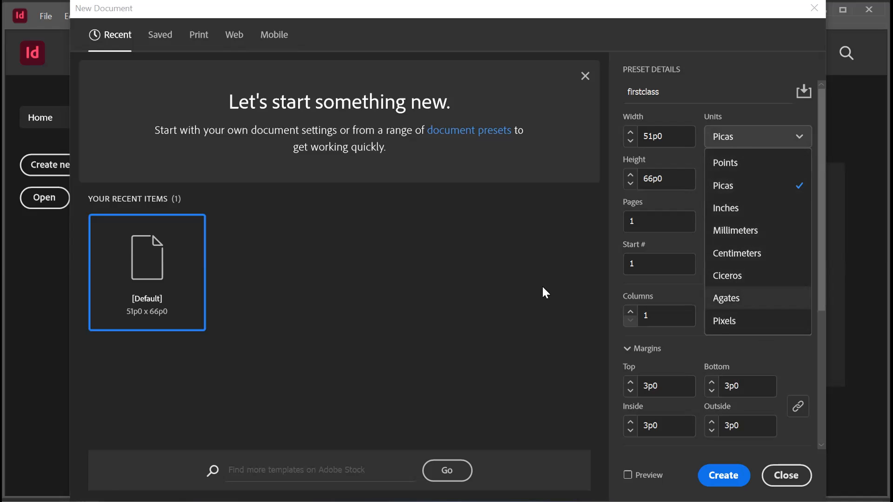
pyautogui.click(525, 275)
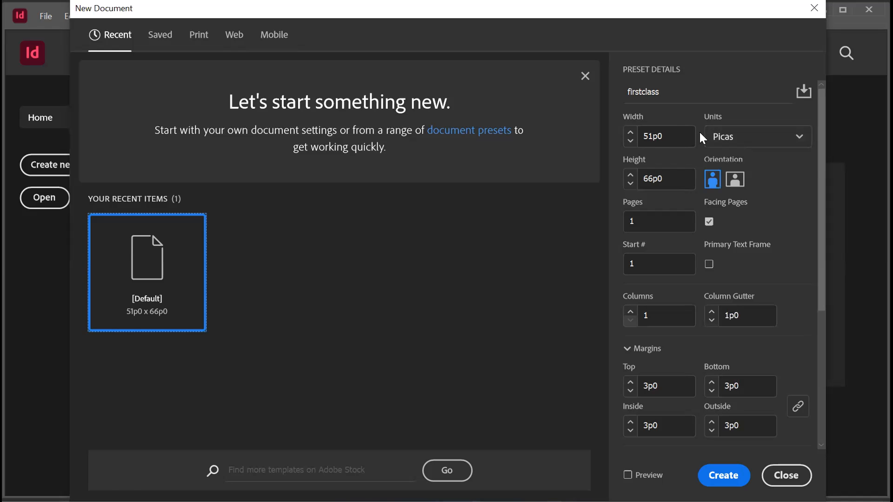
# Try landscape orientation, return to portrait, and turn off facing pages for the new document
pyautogui.click(732, 181)
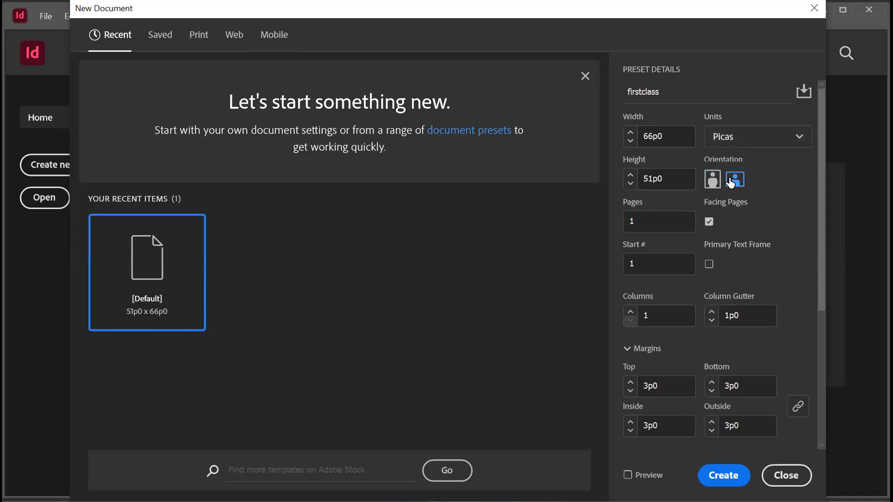
pyautogui.click(713, 179)
pyautogui.click(709, 222)
pyautogui.click(709, 222)
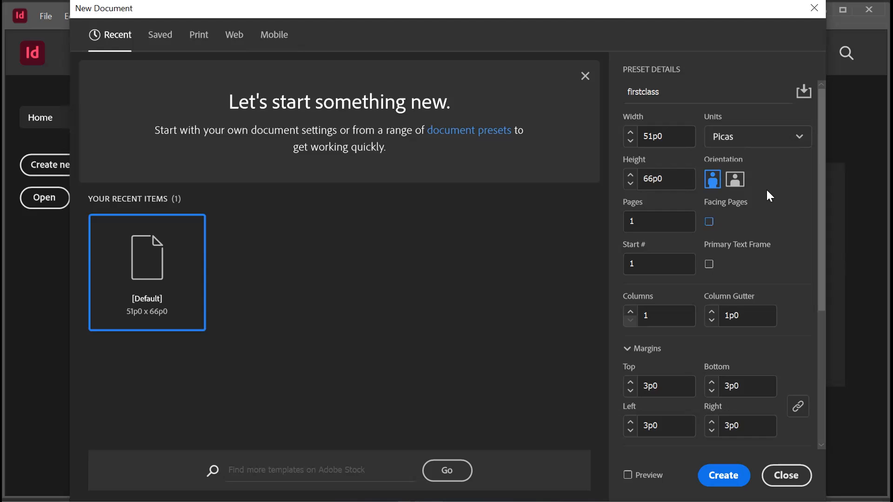
# Review the column, margin, bleed and slug settings, and create the document
pyautogui.scroll(-3, 737, 275)
pyautogui.scroll(3, 674, 233)
pyautogui.scroll(-3, 736, 302)
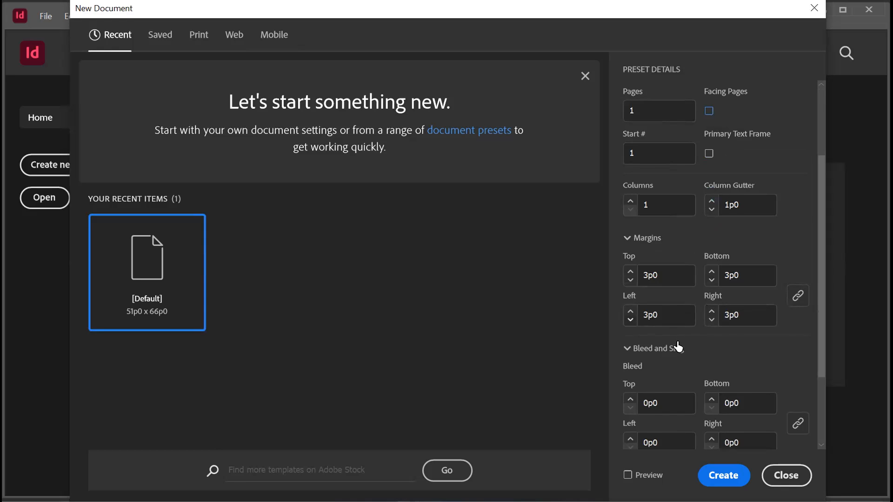
pyautogui.scroll(-2, 672, 381)
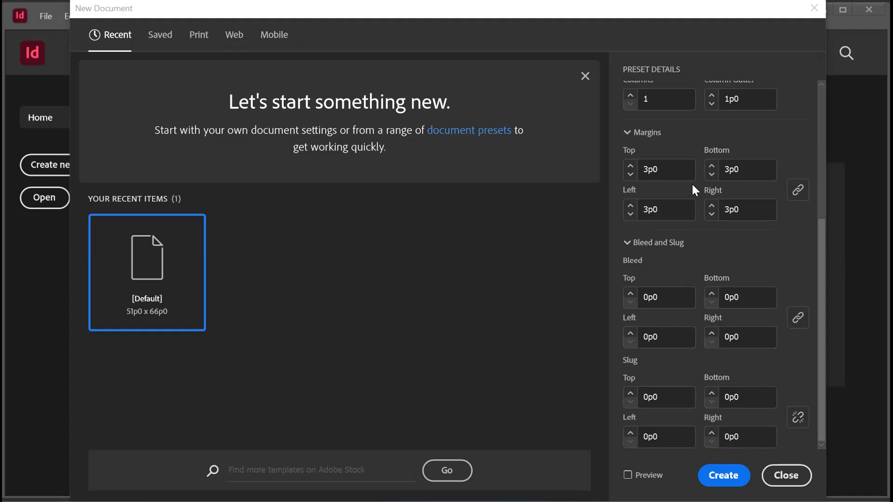
pyautogui.scroll(5, 713, 309)
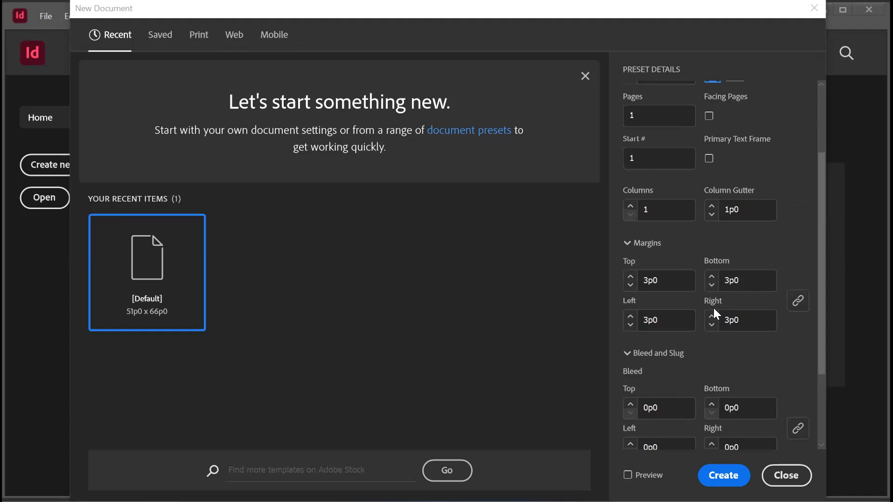
pyautogui.click(723, 476)
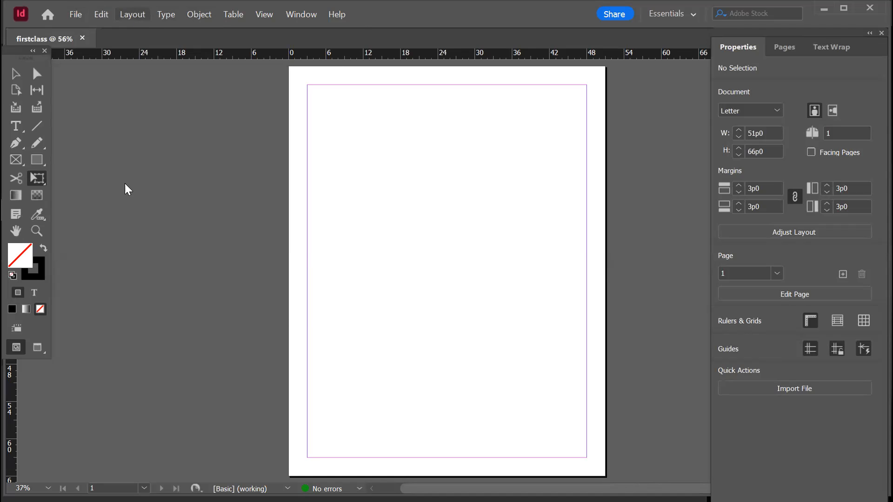
# Look over the page layout commands and hide the rulers around the document
pyautogui.click(132, 15)
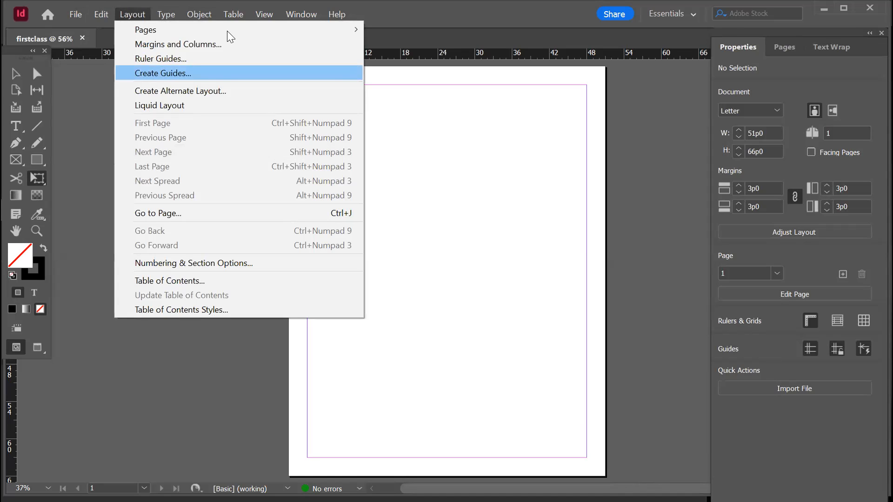
pyautogui.moveTo(165, 19)
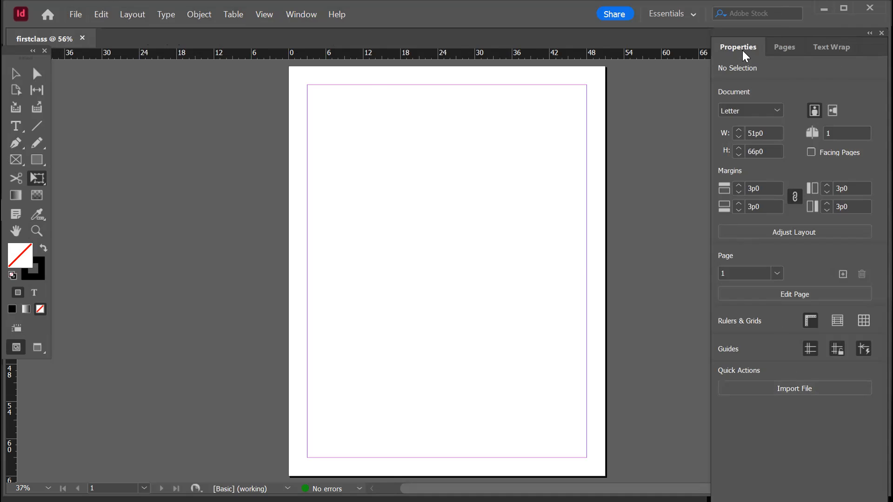
pyautogui.click(782, 49)
pyautogui.hotkey('ctrl', 'r')
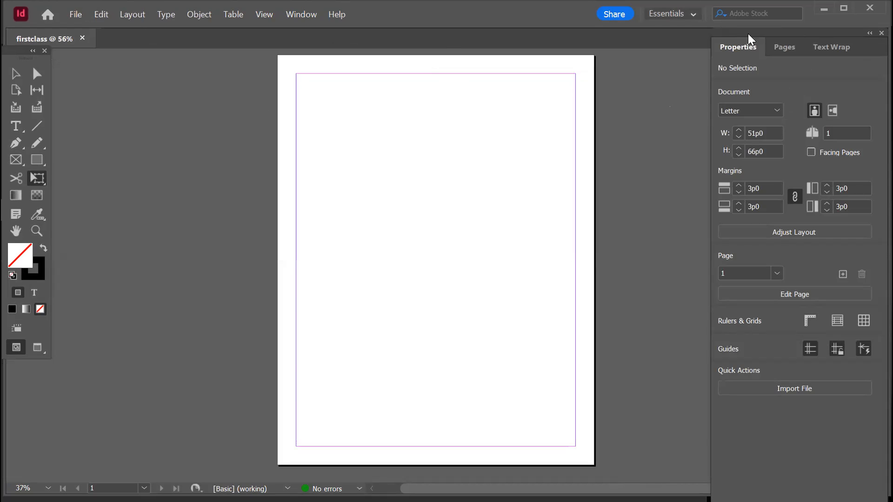
# Switch the workspace to Essentials Classic and undock the toolbox and the Pages, Layers and Links group as floating panels
pyautogui.click(685, 18)
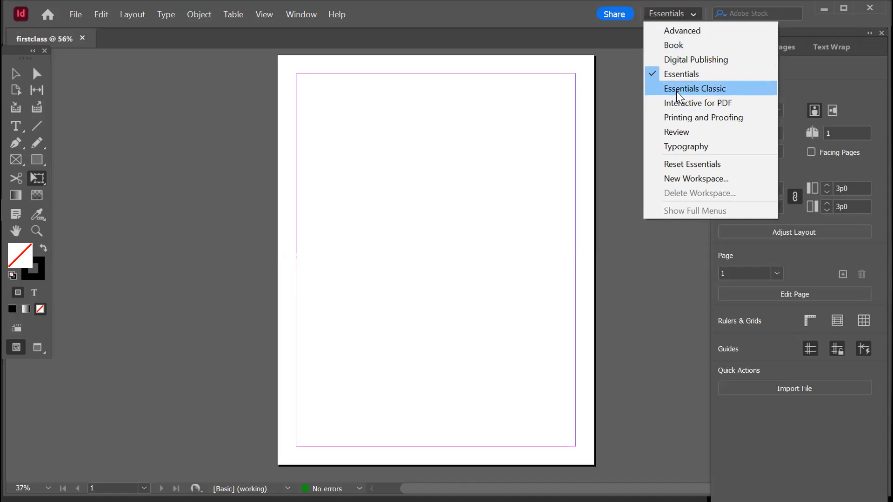
pyautogui.click(695, 87)
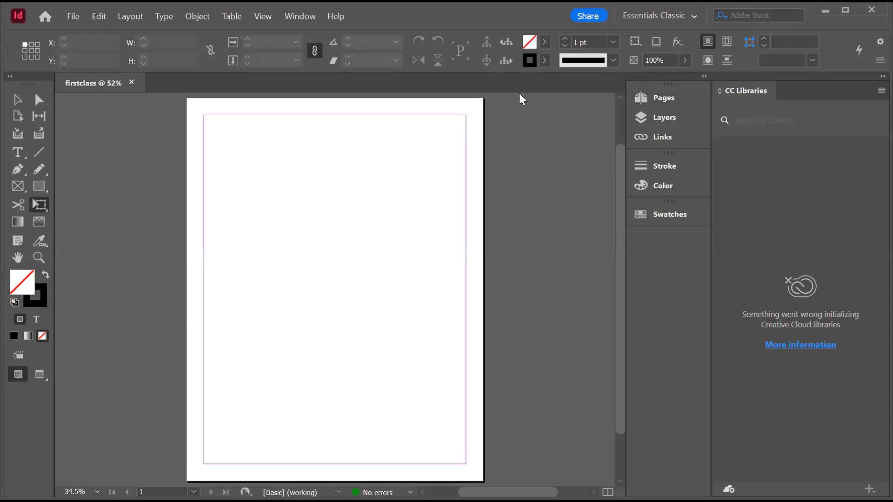
pyautogui.moveTo(39, 84); pyautogui.dragTo(88, 110)
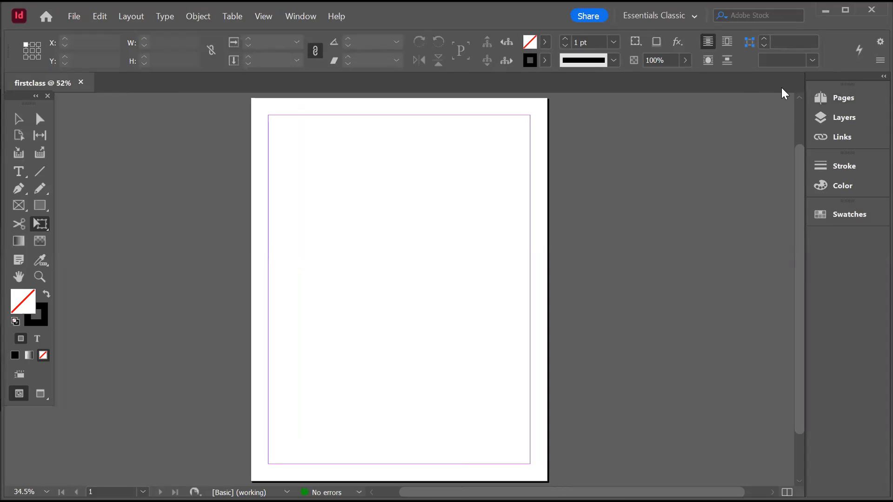
pyautogui.moveTo(847, 84); pyautogui.dragTo(779, 94)
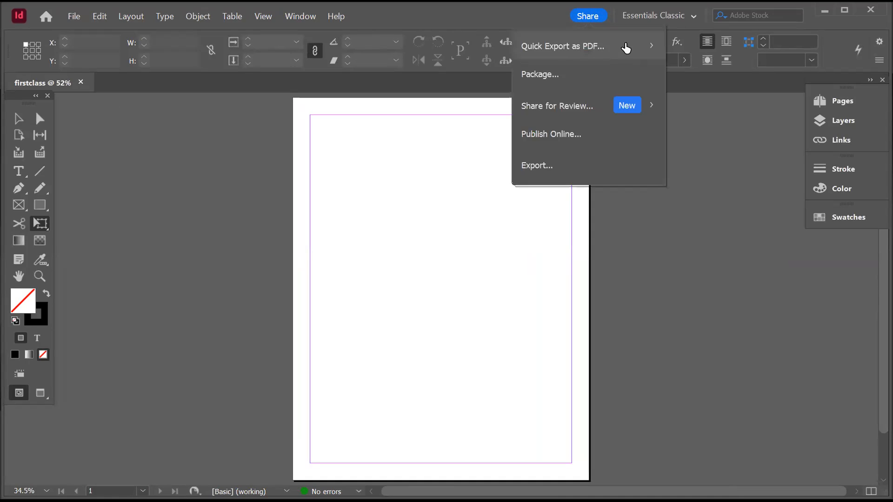
# Examine the quick PDF export presets and the available export file formats, and leave without exporting
pyautogui.click(651, 48)
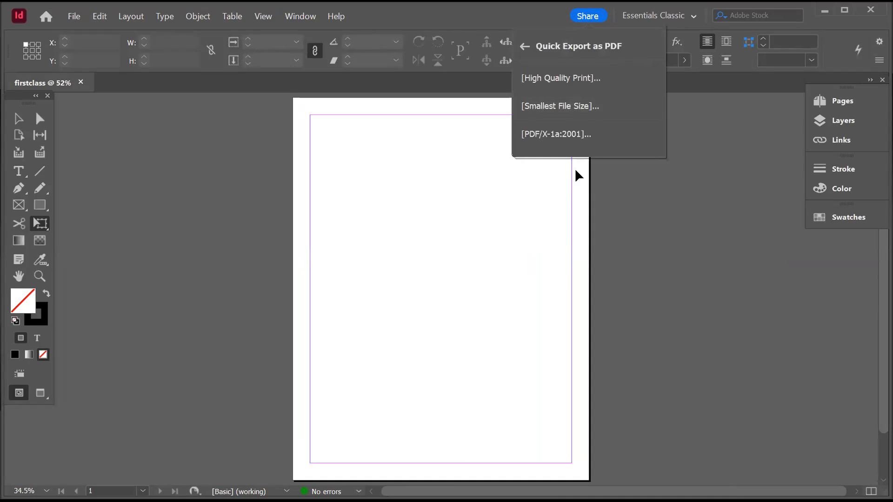
pyautogui.click(524, 47)
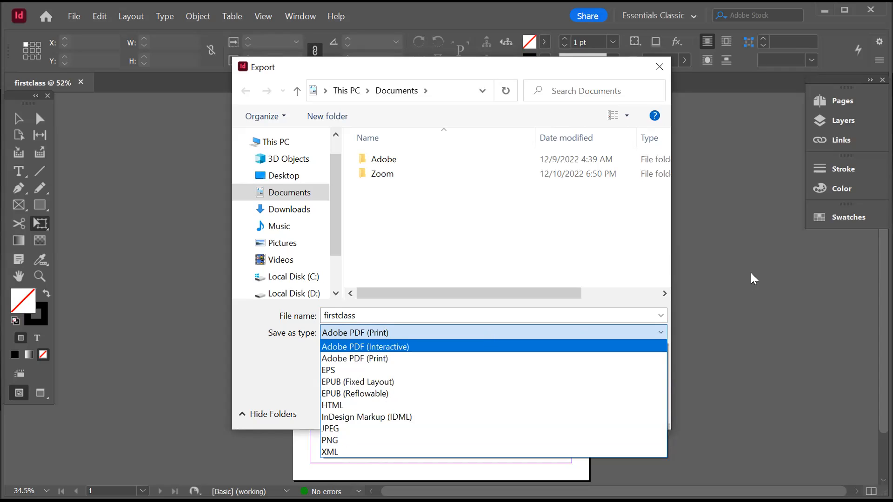
pyautogui.click(663, 69)
pyautogui.click(663, 69)
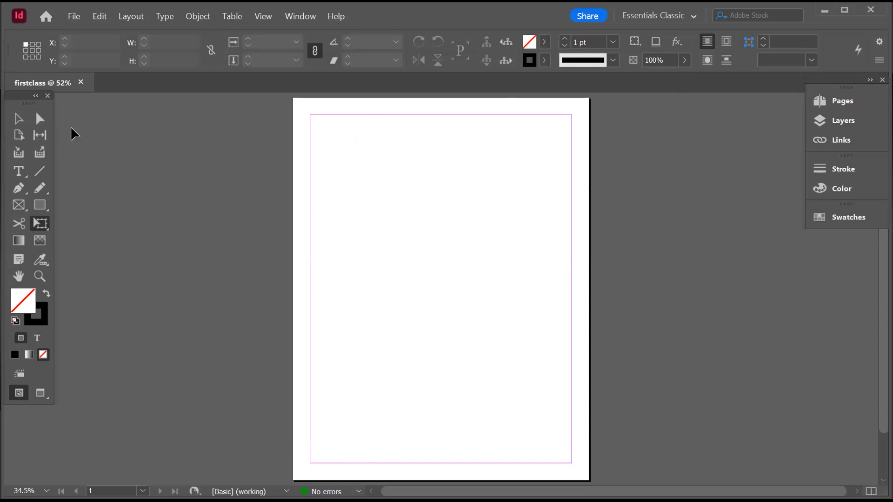
# Draw a rectangle about 28p11 by 25p0.5 in the upper part of the page and fill it with yellow C=0 M=0 Y=100 K=0
pyautogui.click(35, 209)
pyautogui.moveTo(323, 128); pyautogui.dragTo(491, 273)
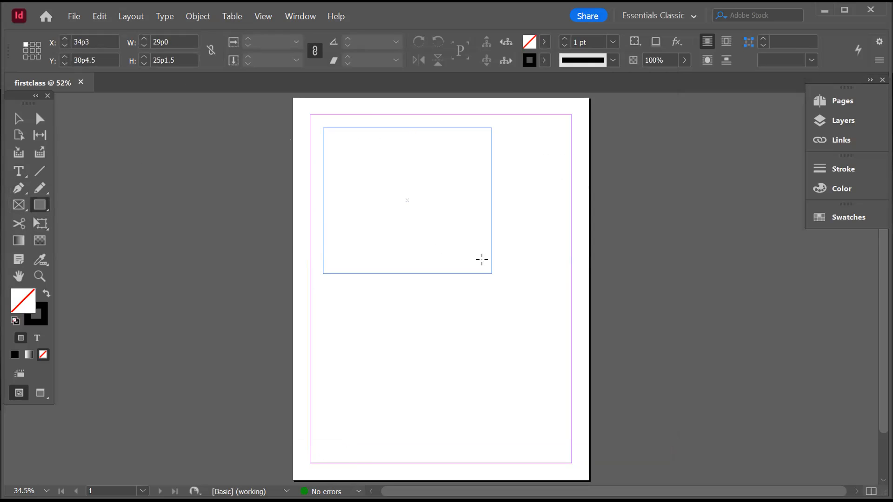
pyautogui.click(47, 293)
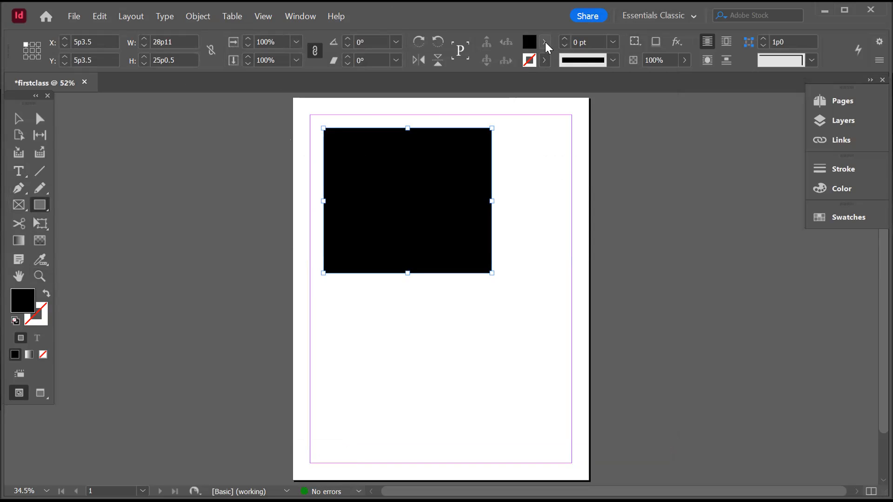
pyautogui.click(544, 41)
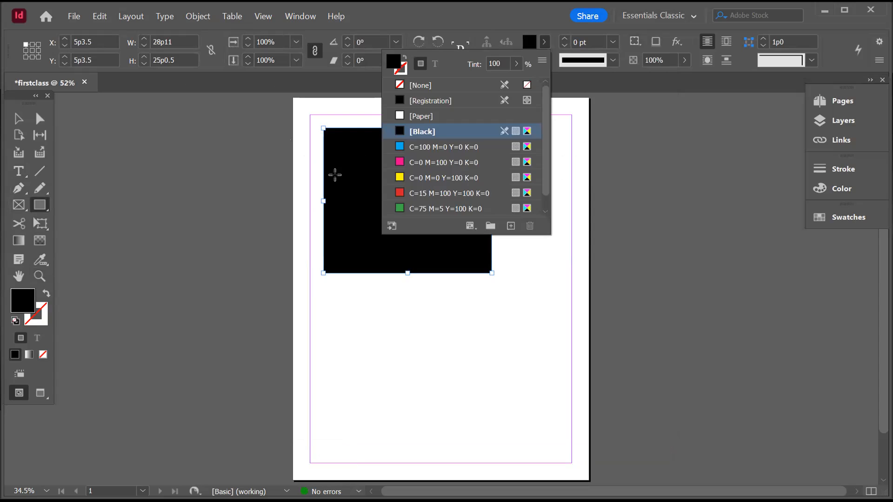
pyautogui.click(403, 178)
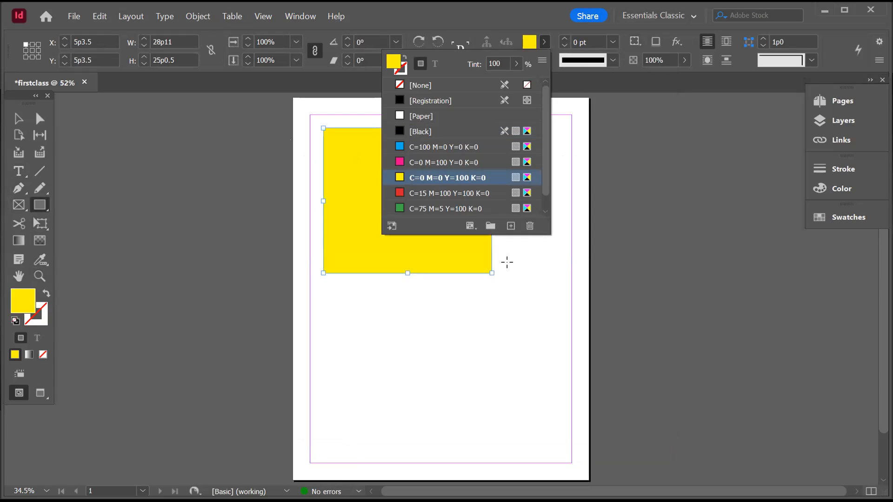
pyautogui.press('Escape')
# Move and enlarge the yellow rectangle to about 60p6 by 32p7.5 so it extends past the page's top and side edges
pyautogui.press('v')
pyautogui.moveTo(342, 153)
pyautogui.mouseDown()
pyautogui.moveTo(304, 120)
pyautogui.moveTo(358, 151)
pyautogui.moveTo(359, 144)
pyautogui.moveTo(344, 149)
pyautogui.moveTo(332, 141)
pyautogui.mouseUp()
pyautogui.scroll(2, 426, 254)
pyautogui.moveTo(426, 271); pyautogui.dragTo(610, 316)
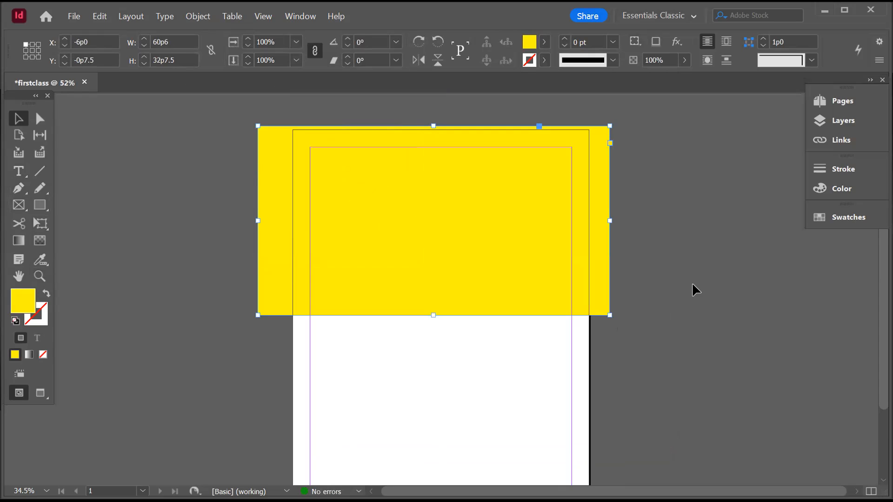
# View the page in Preview and Presentation modes, return to Normal each time, and look up the available screen modes
pyautogui.press('w')
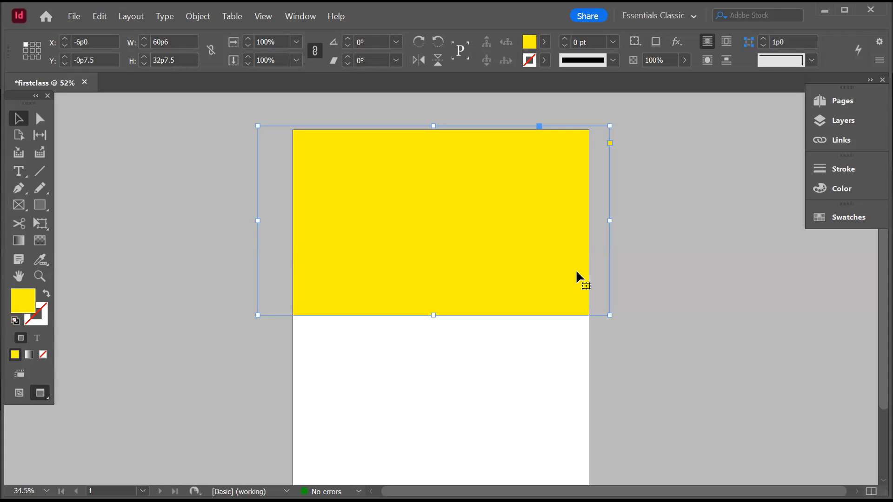
pyautogui.press('w')
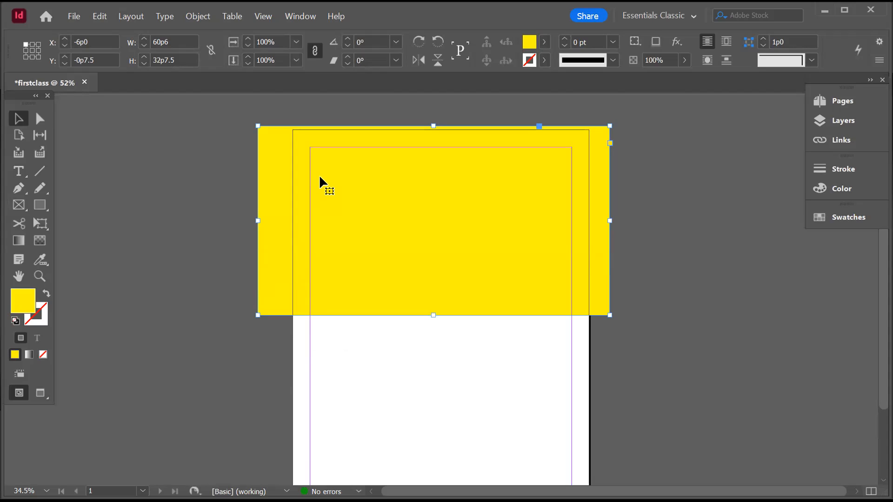
pyautogui.hotkey('shift', 'w')
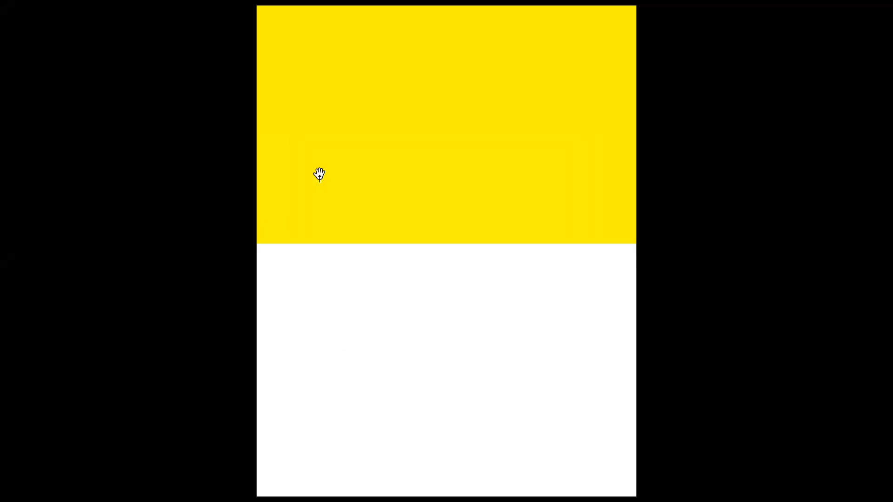
pyautogui.hotkey('shift', 'w')
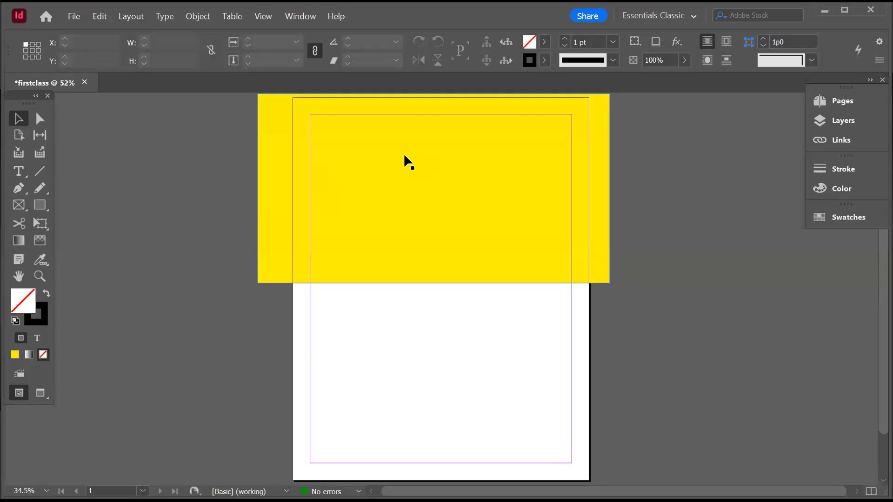
pyautogui.click(263, 16)
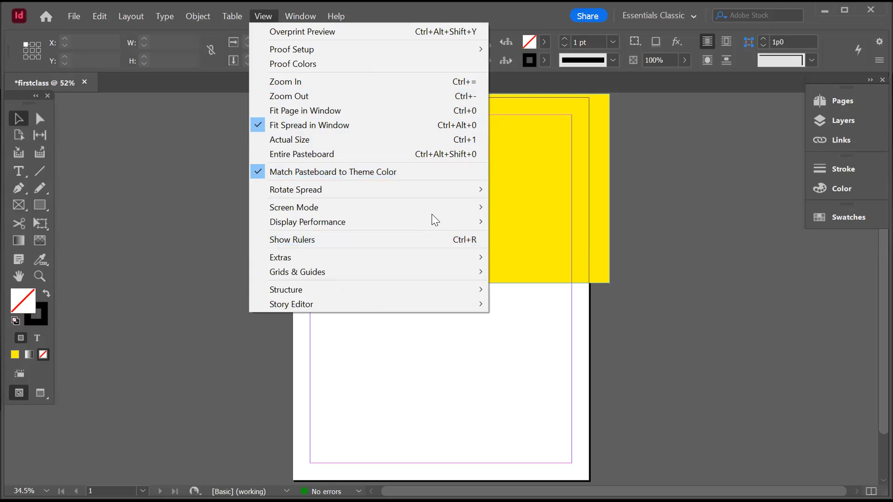
pyautogui.moveTo(431, 210)
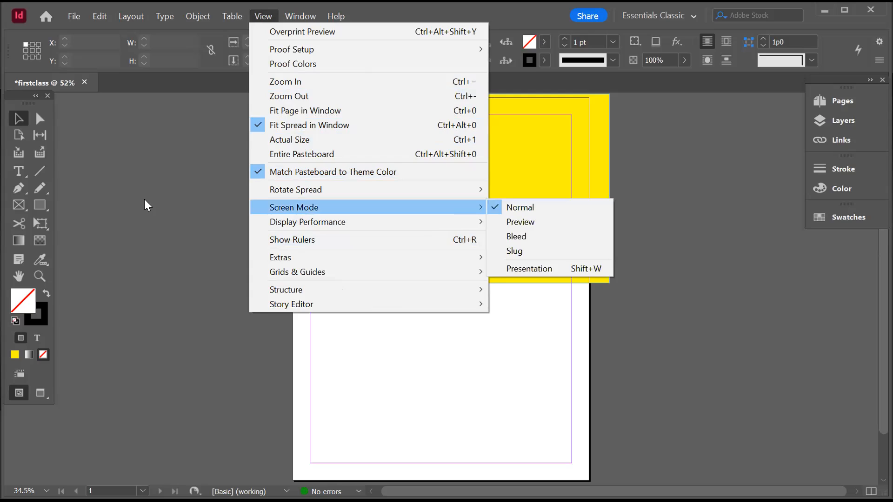
# View the page at actual size, fit it in the window, and zoom in to 75% while panning across it
pyautogui.click(190, 203)
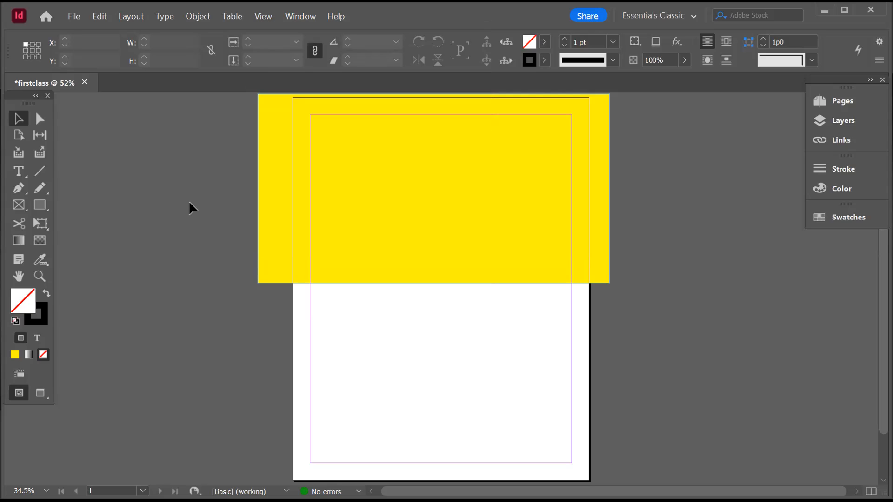
pyautogui.hotkey('ctrl', '1')
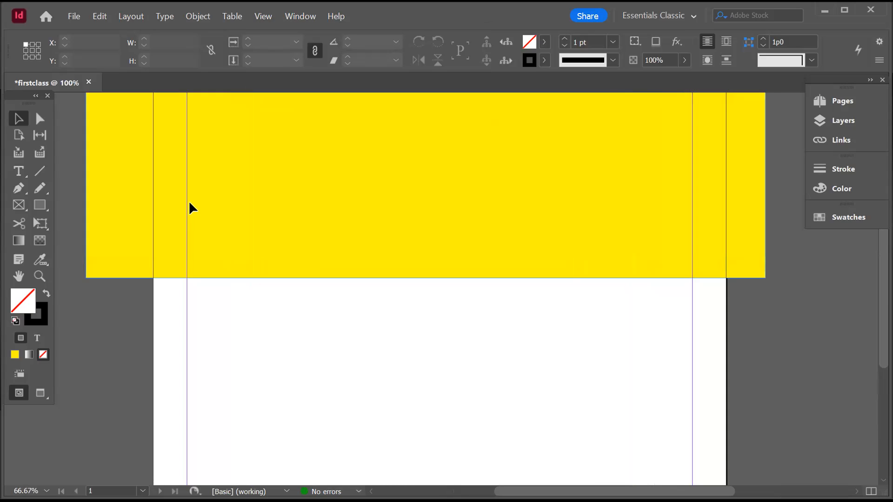
pyautogui.hotkey('ctrl', '0')
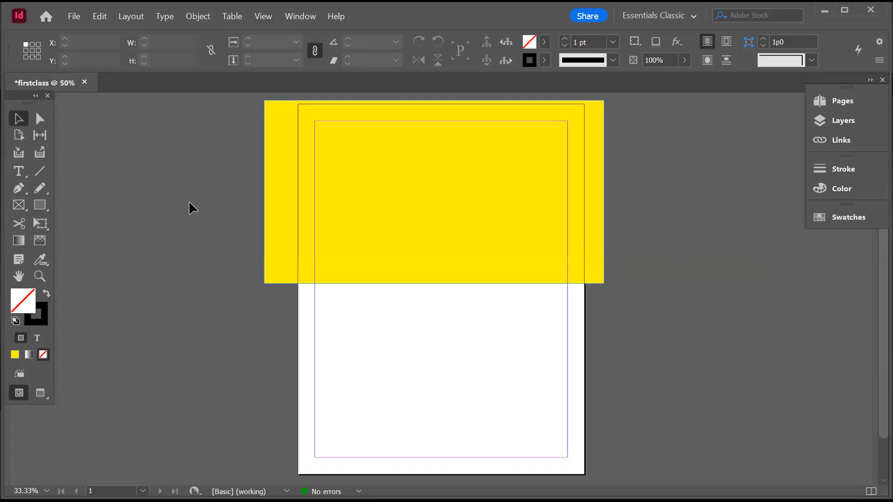
pyautogui.hotkey('ctrl', '=')
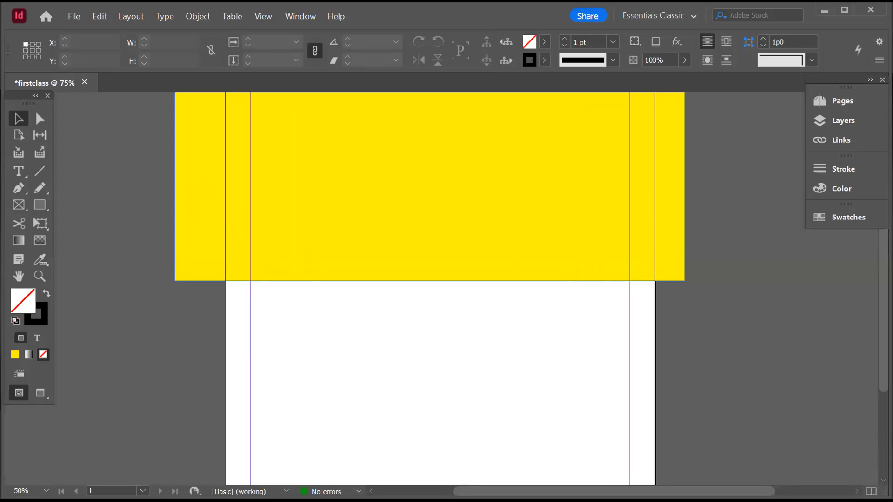
pyautogui.moveTo(476, 236); pyautogui.dragTo(432, 268)
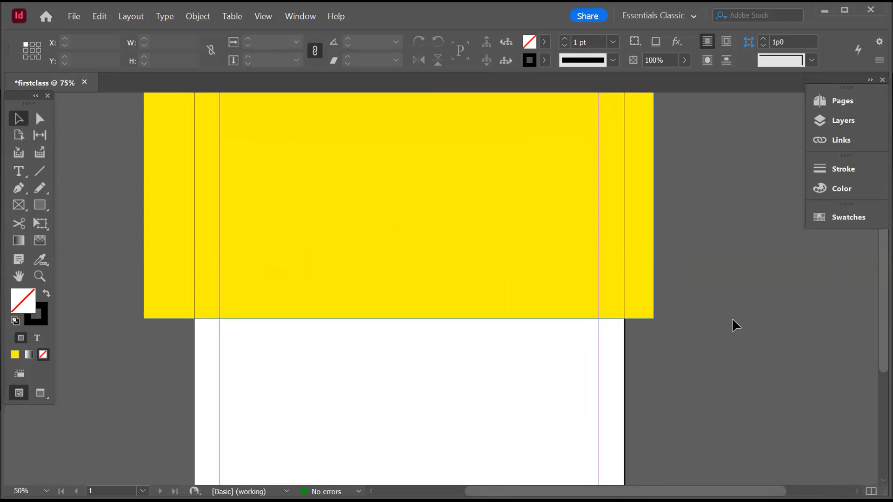
# Magnify the yellow rectangle to 6000%, and use the Zoom tool to go out to 25% and back in to 75%
pyautogui.scroll(16, 349, 252)
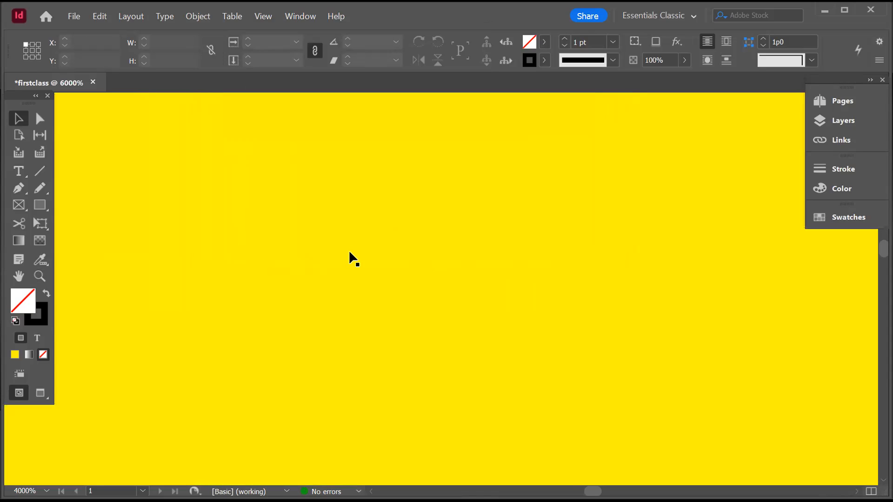
pyautogui.scroll(-4, 348, 250)
pyautogui.click(38, 277)
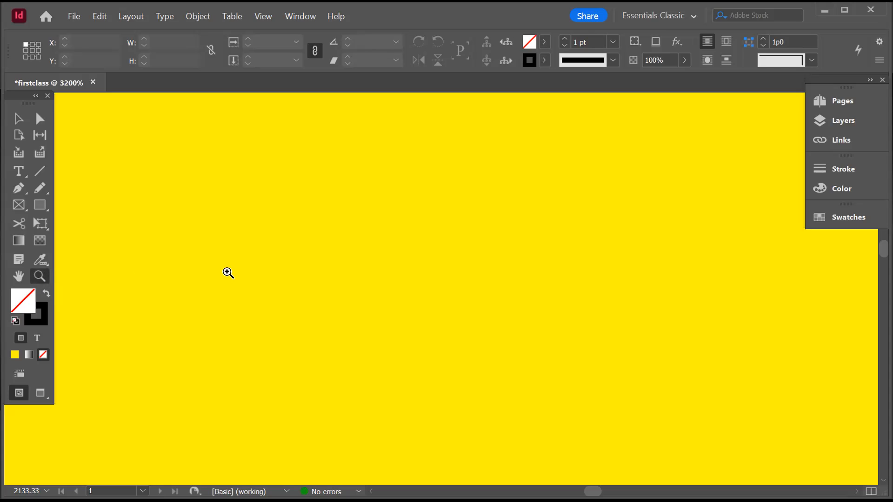
pyautogui.keyDown('alt'); pyautogui.click(362, 213); pyautogui.keyUp('alt')
pyautogui.keyDown('alt'); pyautogui.click(362, 213); pyautogui.keyUp('alt')
pyautogui.keyDown('alt'); pyautogui.click(385, 269); pyautogui.keyUp('alt')
pyautogui.keyDown('alt'); pyautogui.click(385, 268); pyautogui.keyUp('alt')
pyautogui.keyDown('alt'); pyautogui.click(385, 268); pyautogui.keyUp('alt')
pyautogui.keyDown('alt'); pyautogui.click(386, 267); pyautogui.keyUp('alt')
pyautogui.keyDown('alt'); pyautogui.click(385, 251); pyautogui.keyUp('alt')
pyautogui.moveTo(383, 221); pyautogui.dragTo(676, 303)
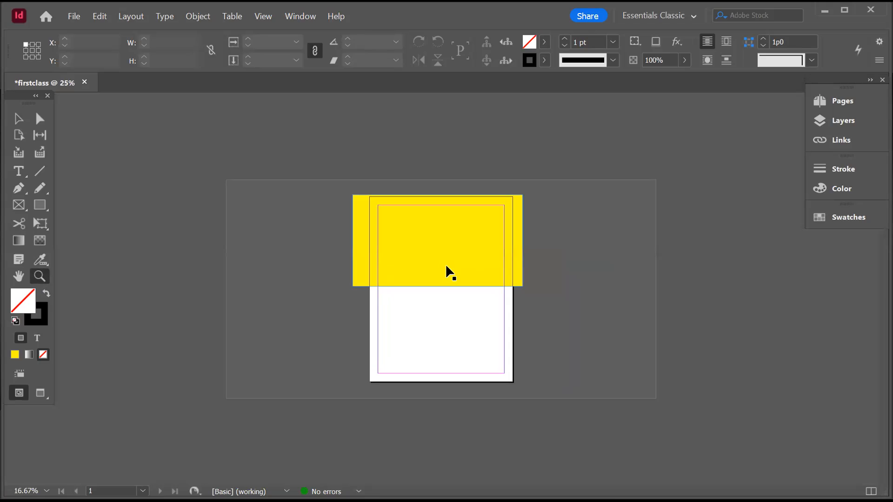
pyautogui.click(445, 263)
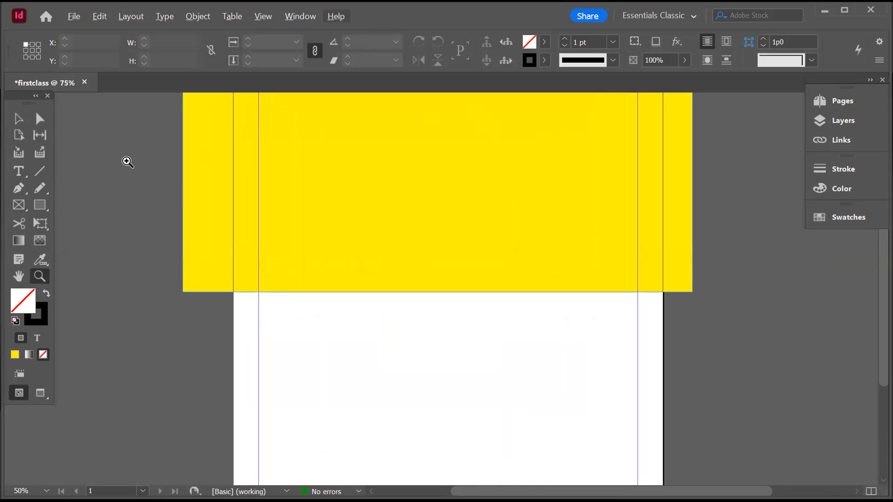
# Move the yellow rectangle with the Selection and Direct Selection tools to about X 6p10.8, Y 7p6.9
pyautogui.click(18, 119)
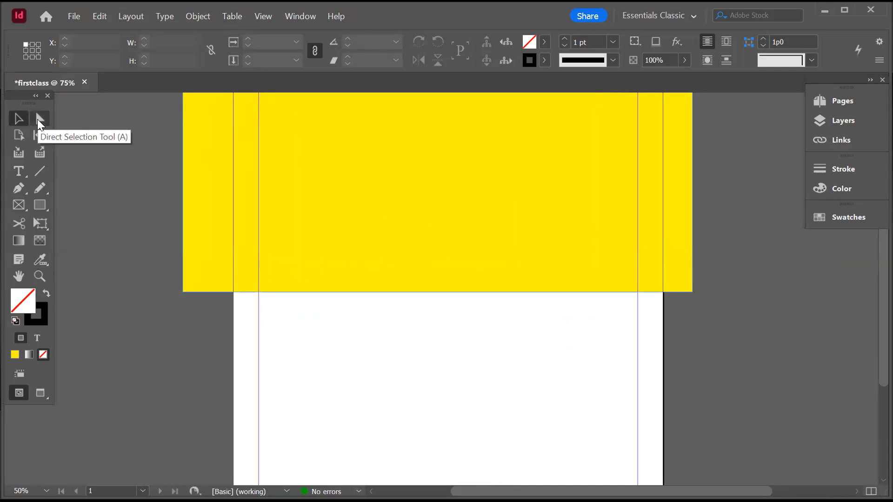
pyautogui.moveTo(364, 218); pyautogui.dragTo(525, 208)
pyautogui.moveTo(375, 252); pyautogui.dragTo(335, 272)
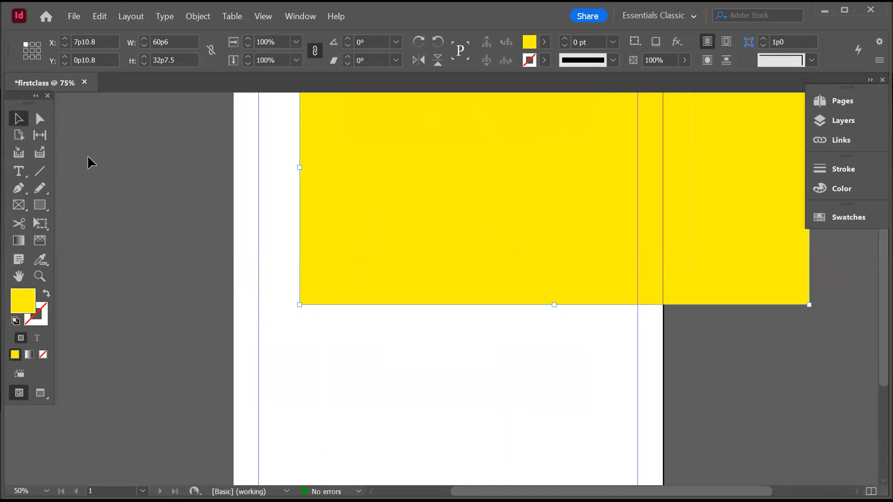
pyautogui.click(40, 119)
pyautogui.moveTo(300, 306); pyautogui.dragTo(349, 261)
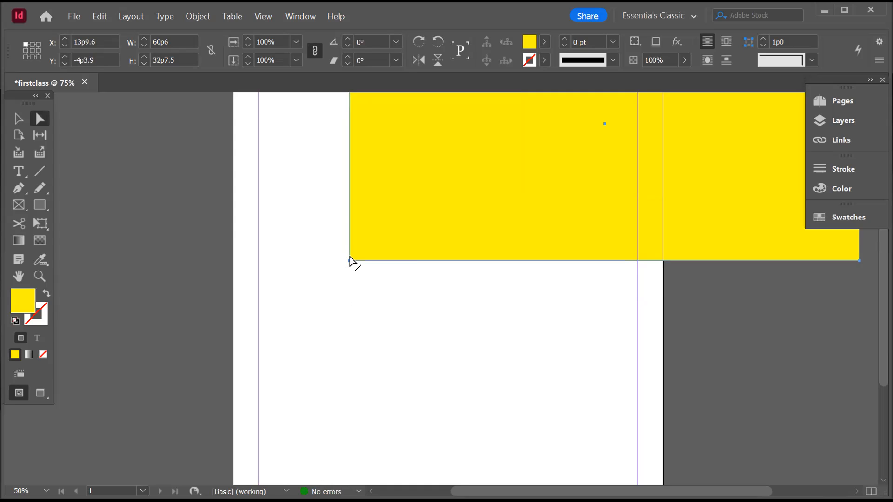
pyautogui.moveTo(349, 262); pyautogui.dragTo(291, 361)
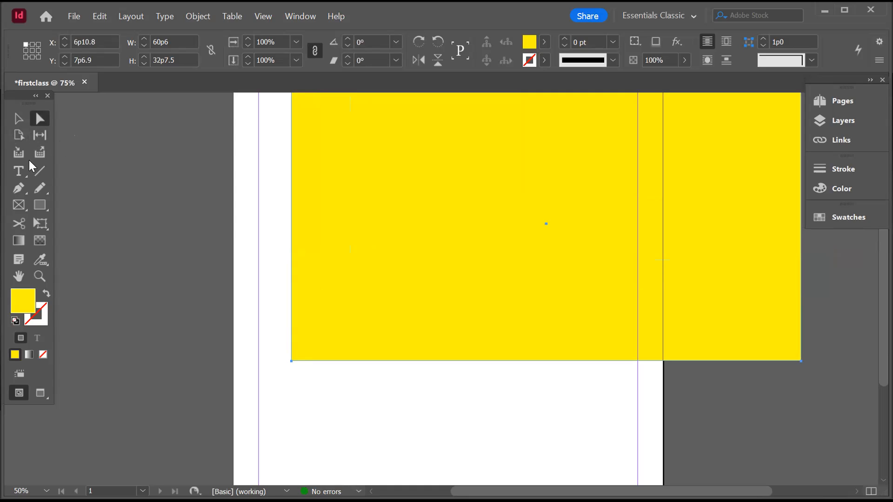
# Create a text frame about 40p0 by 15p7 below the yellow rectangle and paste the copied text about digital and printed material into it
pyautogui.click(19, 173)
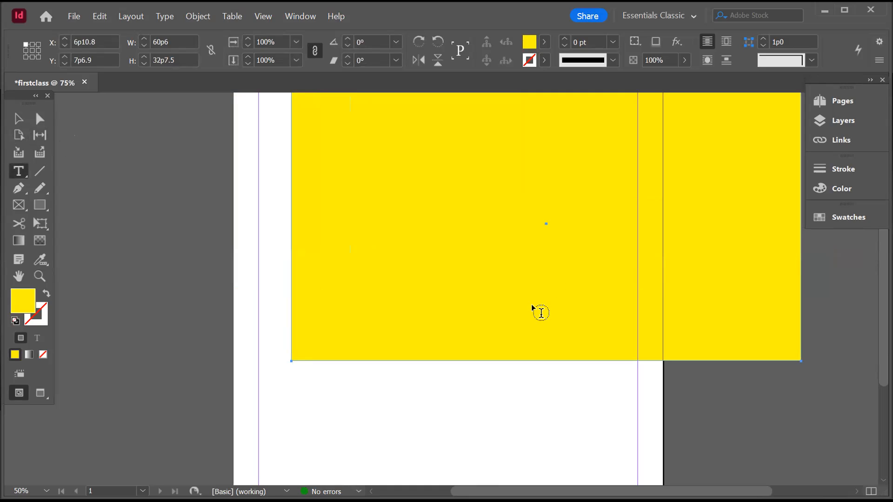
pyautogui.scroll(-4, 388, 315)
pyautogui.scroll(1, 388, 315)
pyautogui.moveTo(288, 300); pyautogui.dragTo(624, 429)
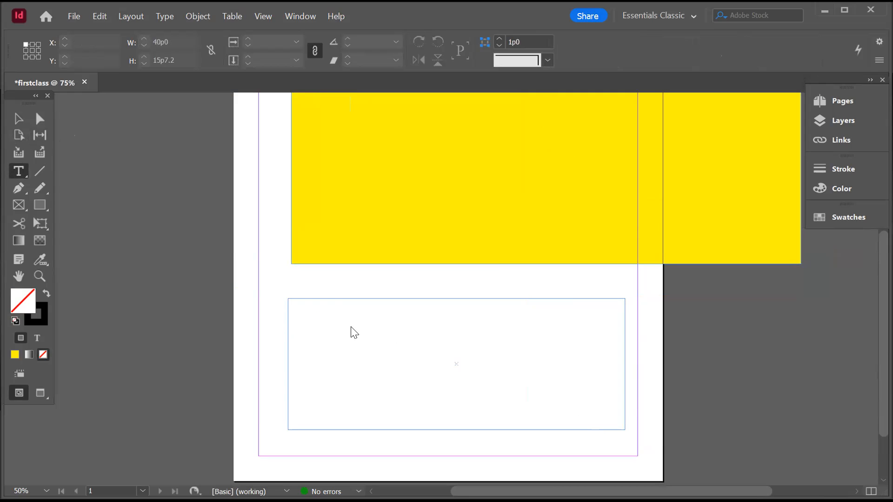
pyautogui.hotkey('ctrl', 'v')
pyautogui.press('Escape')
# Delete the yellow rectangle and move the text frame up to about X 7p3.6, Y 29p8.4
pyautogui.click(432, 149)
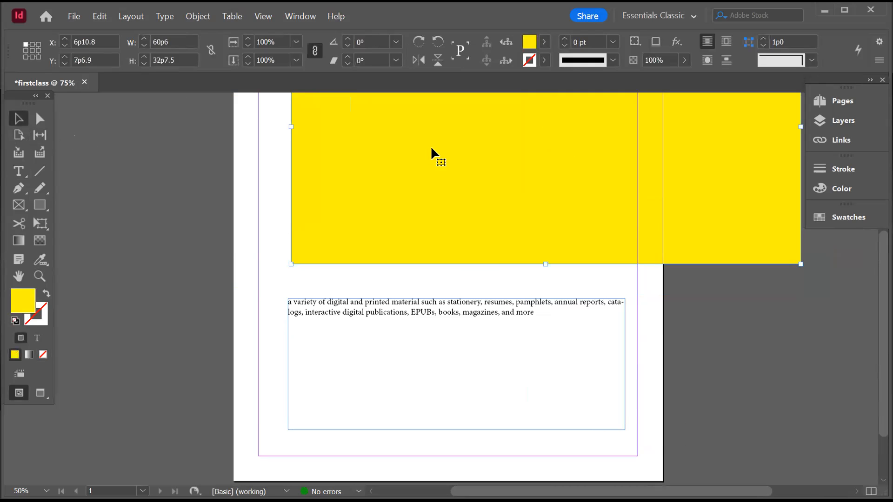
pyautogui.press('Delete')
pyautogui.moveTo(458, 313); pyautogui.dragTo(464, 190)
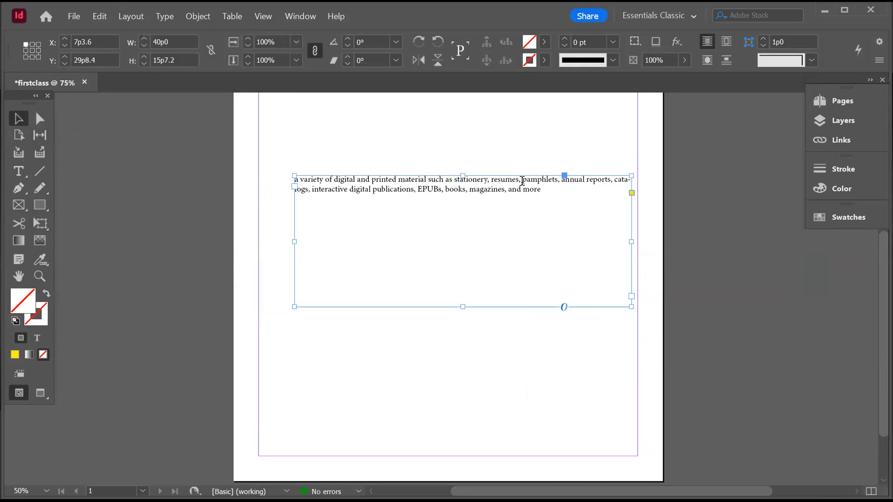
# Try 60 pt for all the text in the frame, and set its font size to 30 pt
pyautogui.doubleClick(522, 181)
pyautogui.hotkey('ctrl', 'a')
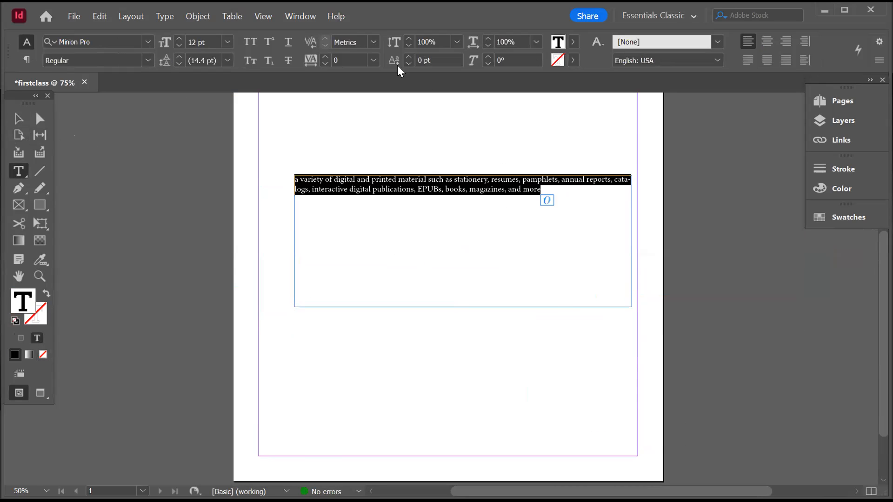
pyautogui.click(227, 42)
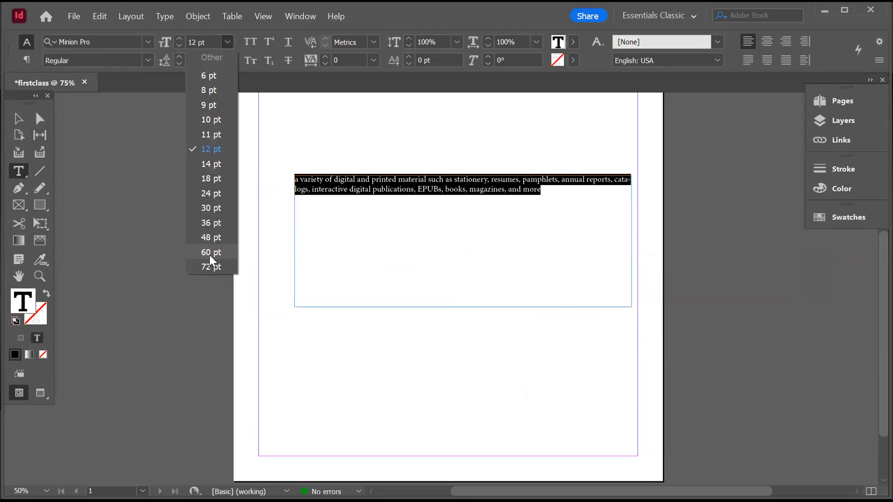
pyautogui.click(210, 252)
pyautogui.click(227, 42)
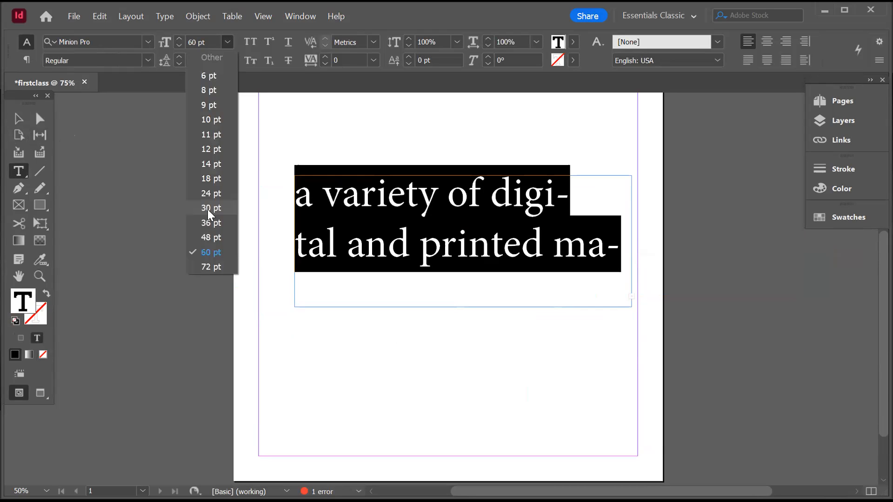
pyautogui.click(208, 208)
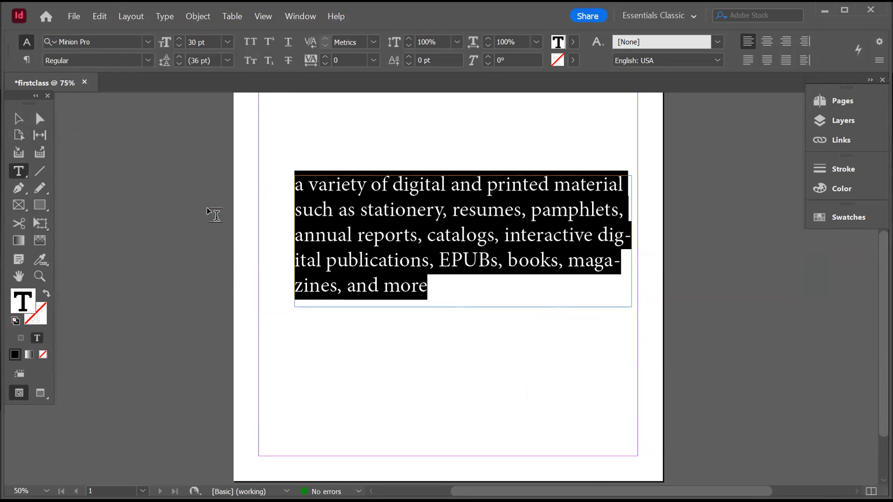
# Try selecting the paragraph's text and placing the text cursor at different points in it, and leave the frame
pyautogui.click(485, 281)
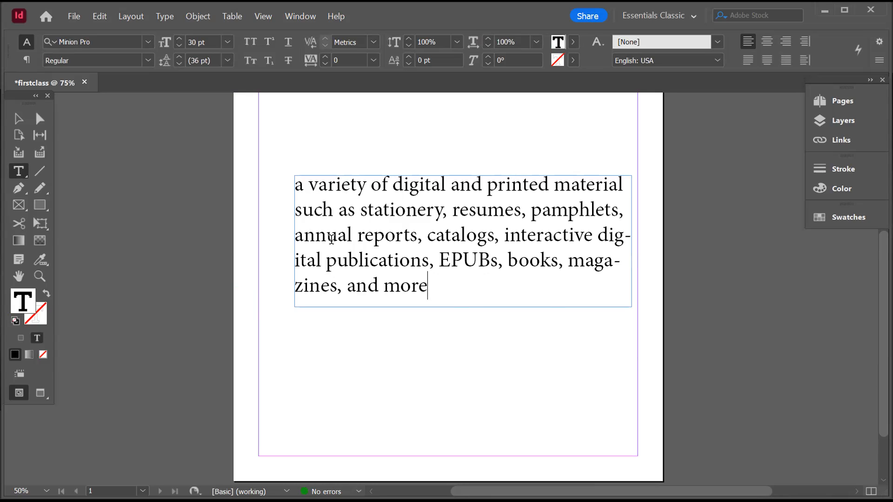
pyautogui.hotkey('ctrl', 'a')
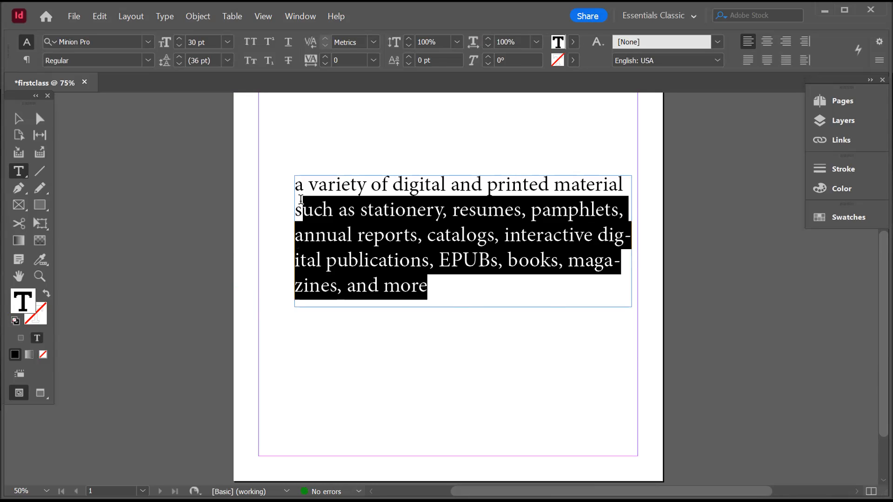
pyautogui.click(460, 265)
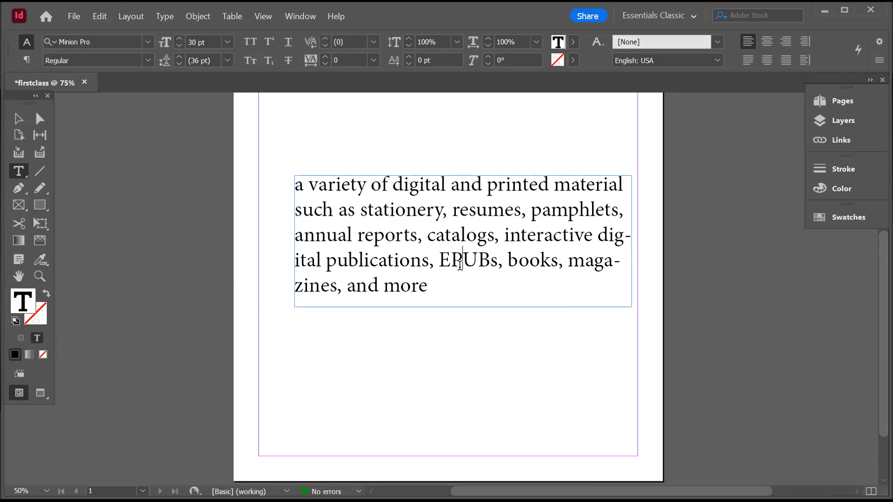
pyautogui.moveTo(450, 293); pyautogui.dragTo(302, 186)
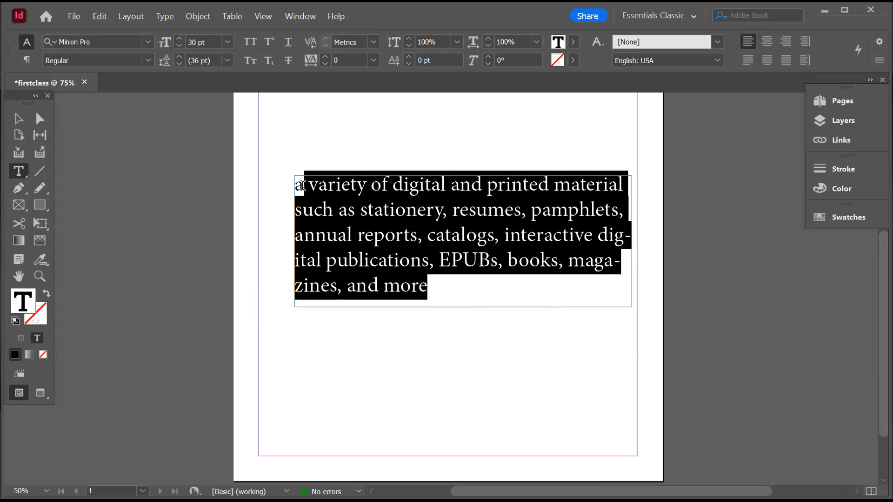
pyautogui.click(449, 289)
pyautogui.press('Up')
pyautogui.press('Up')
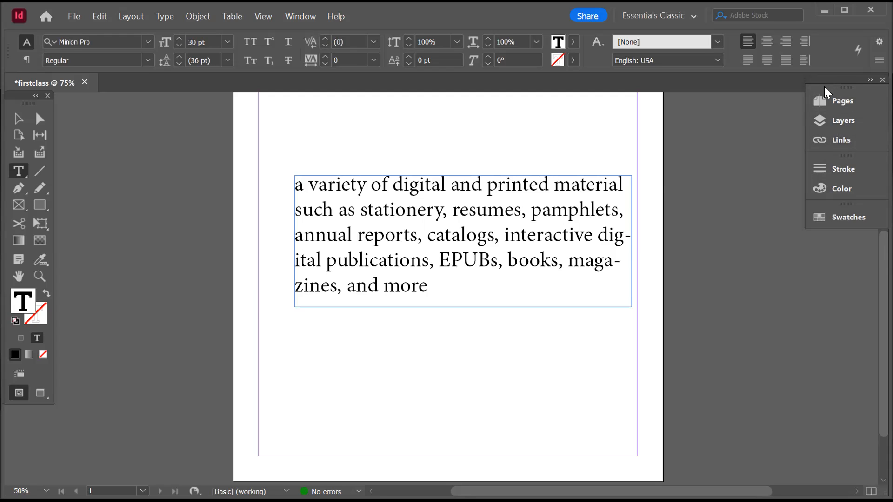
pyautogui.click(388, 327)
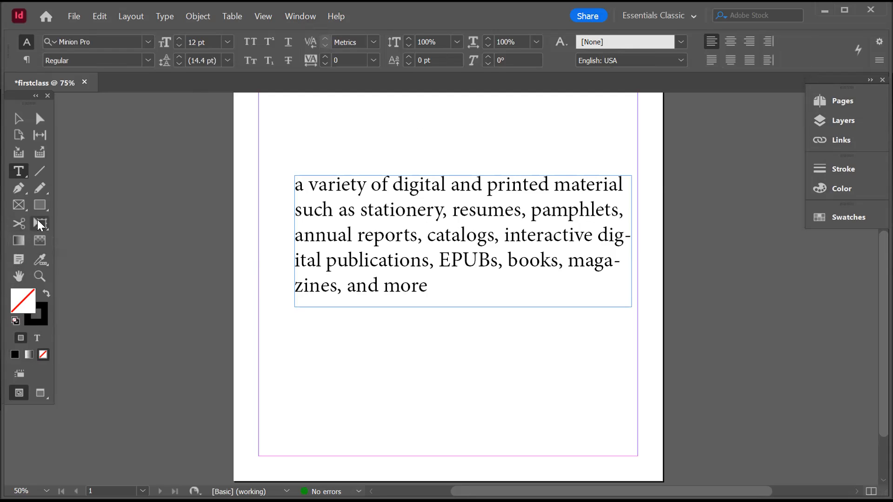
# Draw a closed four-sided shape about 24p3 by 6p11 below the text frame with the Pen tool
pyautogui.click(17, 187)
pyautogui.click(286, 376)
pyautogui.click(473, 345)
pyautogui.click(491, 394)
pyautogui.click(319, 402)
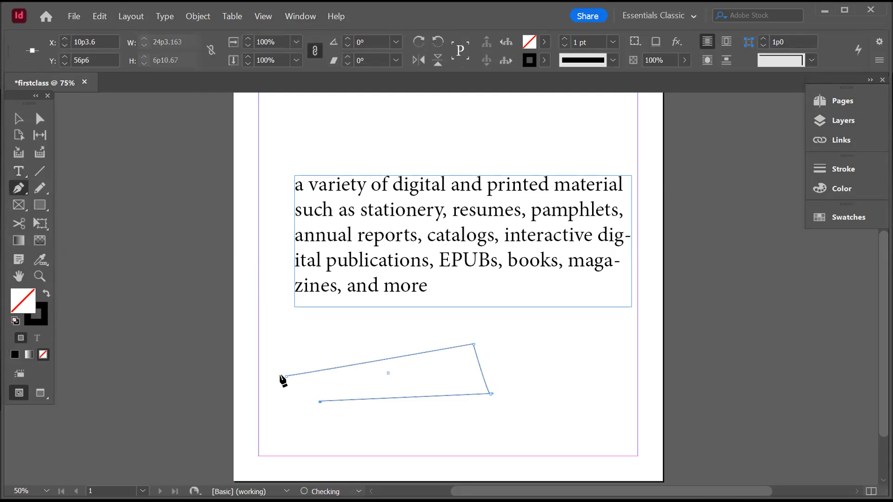
pyautogui.click(286, 375)
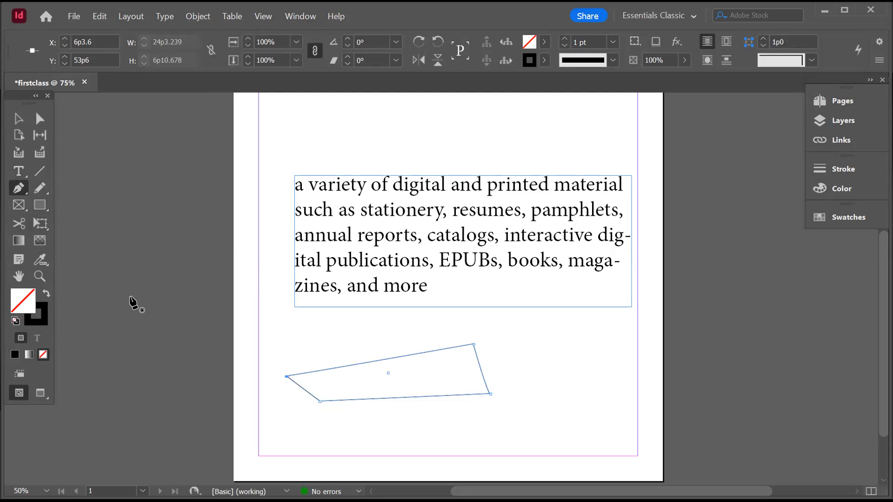
# Draw a short horizontal line above the text frame and a freehand Pencil curve about 32p10 by 21p4 across the text
pyautogui.click(40, 171)
pyautogui.moveTo(318, 139); pyautogui.dragTo(463, 139)
pyautogui.click(39, 187)
pyautogui.moveTo(549, 350); pyautogui.dragTo(547, 349)
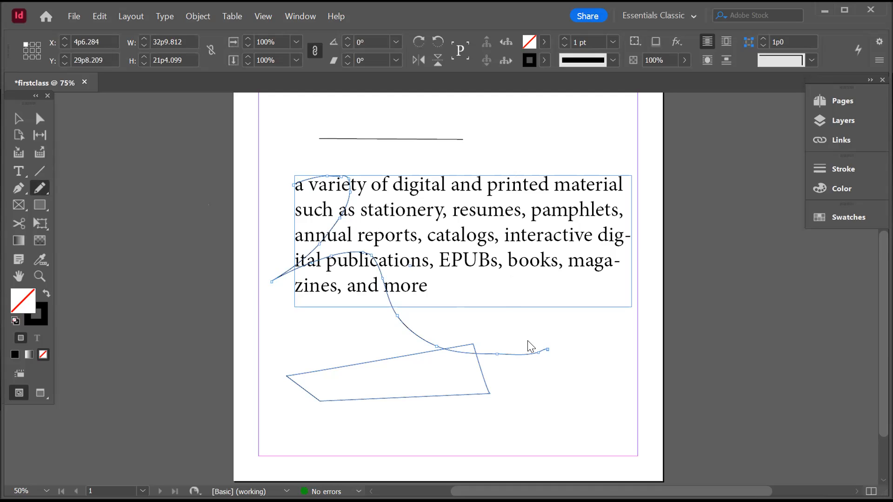
# Open the Interface preferences, try the lightest color theme, and restore the medium dark theme
pyautogui.hotkey('ctrl', 'k')
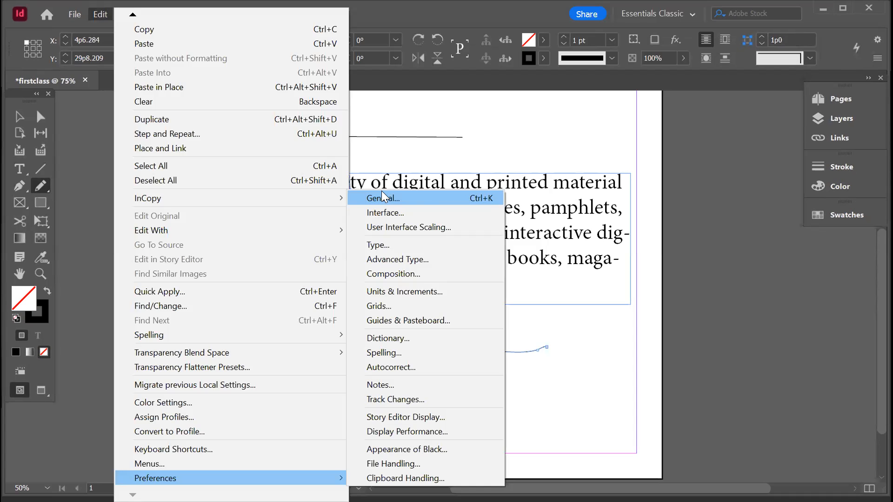
pyautogui.click(384, 197)
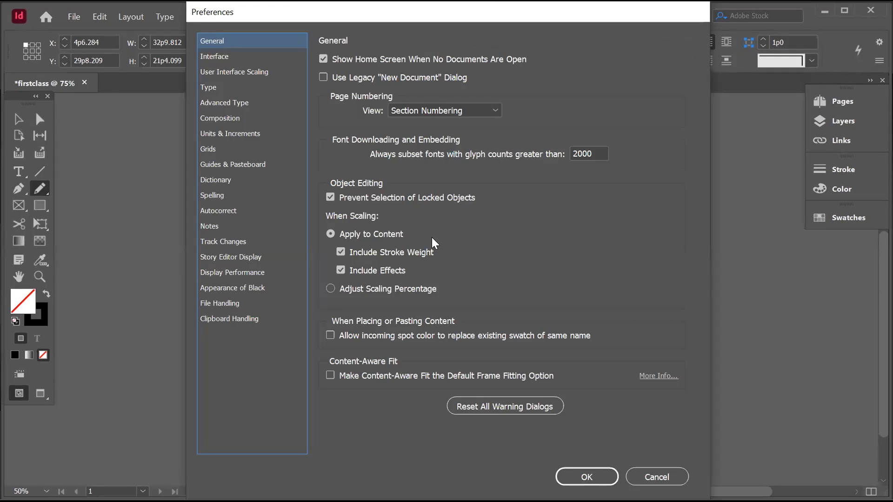
pyautogui.click(226, 58)
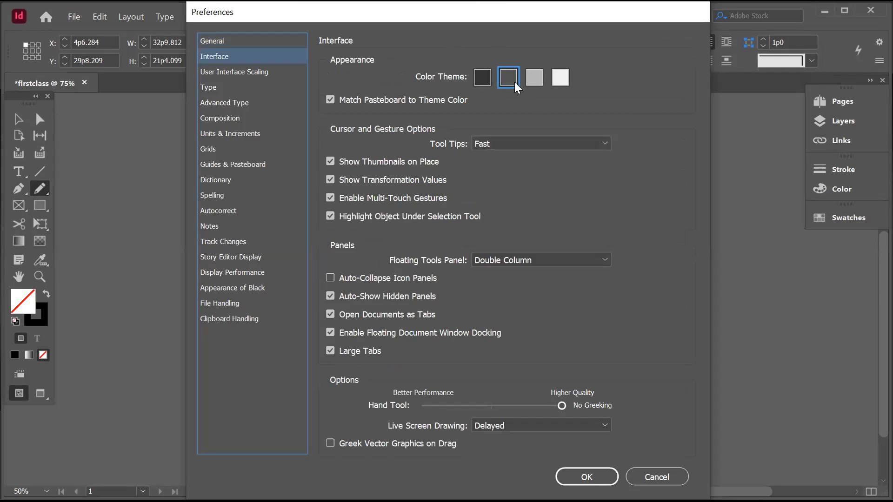
pyautogui.click(558, 79)
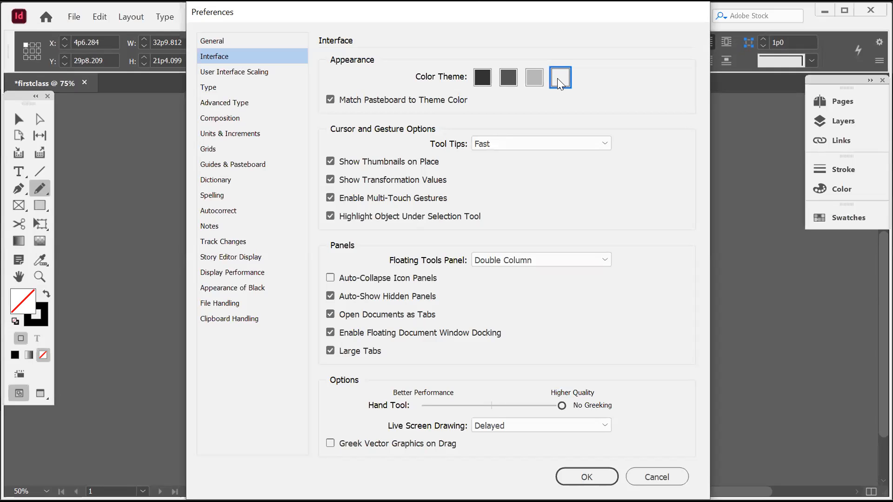
pyautogui.click(508, 78)
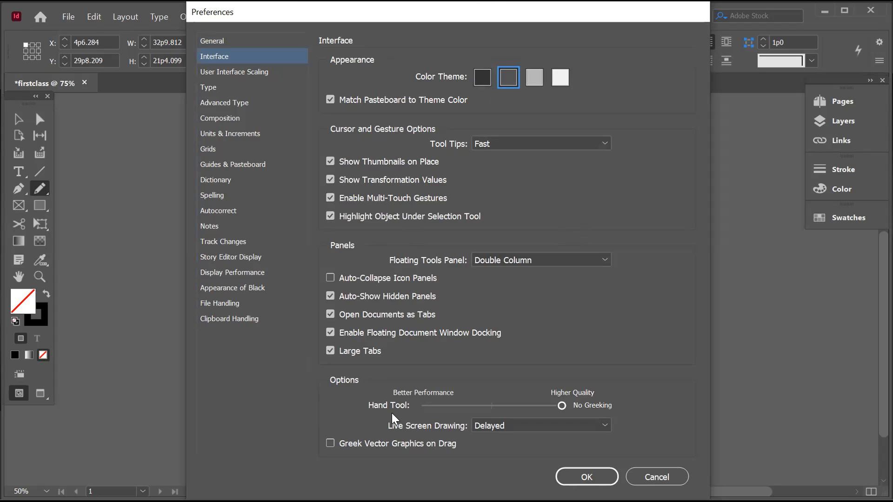
# Reduce the anchor point, handle and bounding box display size toward Small, and review the type and composition preferences
pyautogui.click(227, 75)
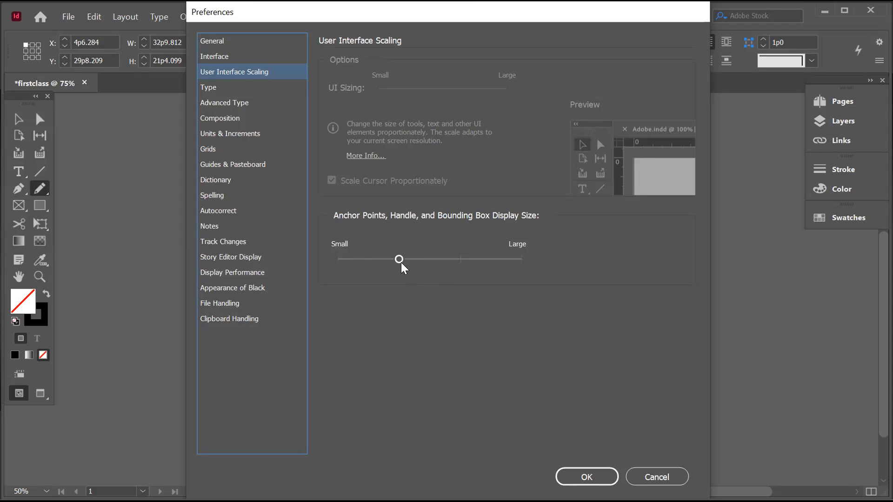
pyautogui.moveTo(398, 259); pyautogui.dragTo(311, 261)
pyautogui.click(227, 88)
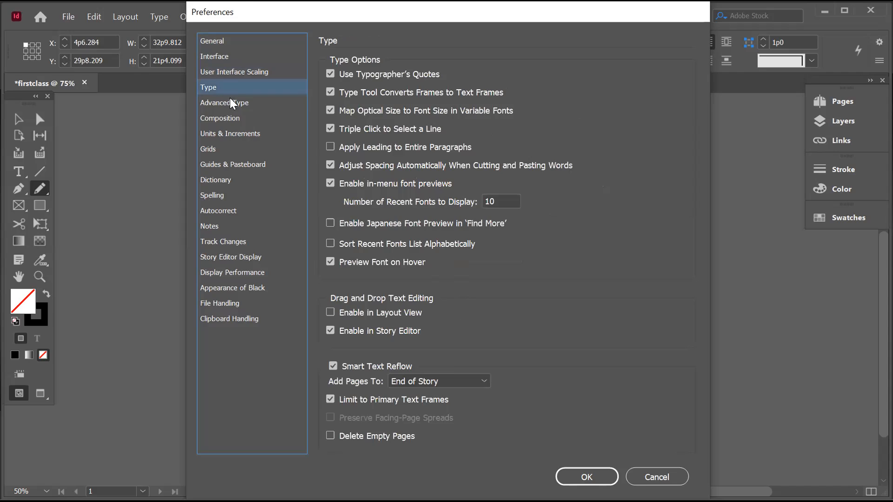
pyautogui.click(233, 103)
pyautogui.click(242, 120)
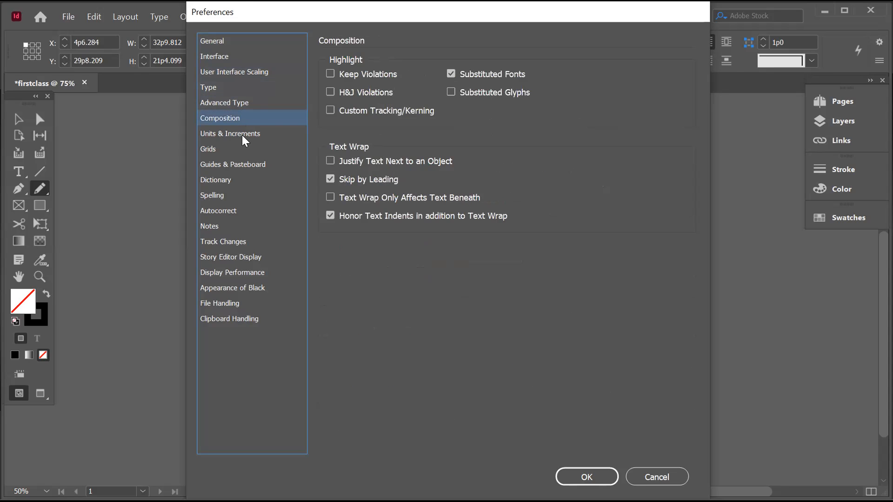
# Set the horizontal and vertical ruler units to Inches in the preferences
pyautogui.click(241, 134)
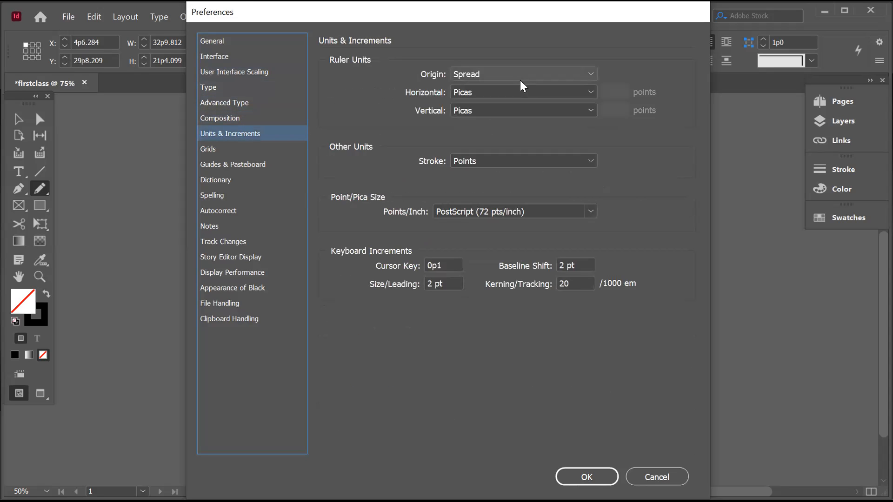
pyautogui.click(492, 110)
pyautogui.click(502, 156)
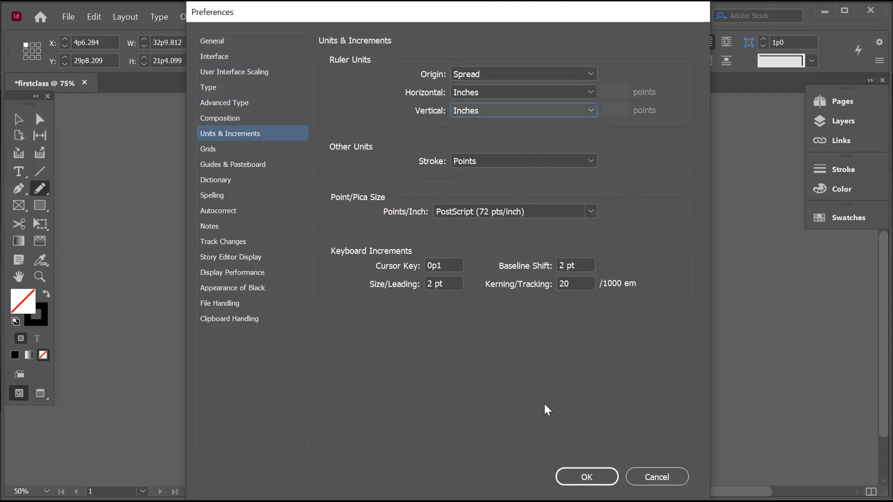
# Review the grid, guide and dictionary preferences, enable Dynamic Spelling, and check the autocorrect options
pyautogui.click(213, 148)
pyautogui.click(222, 164)
pyautogui.click(225, 179)
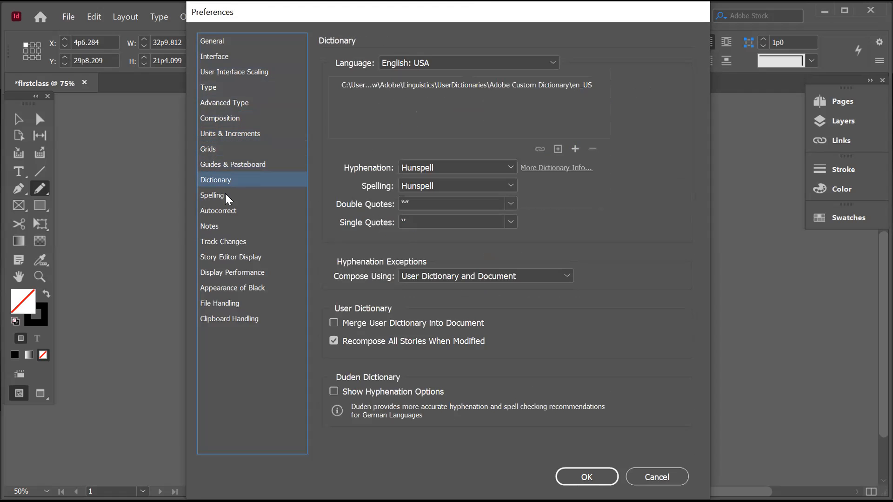
pyautogui.click(226, 195)
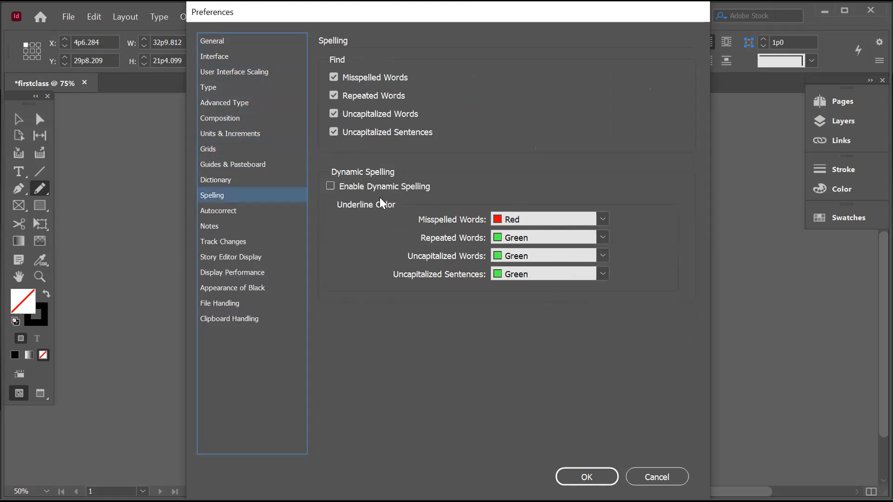
pyautogui.click(334, 187)
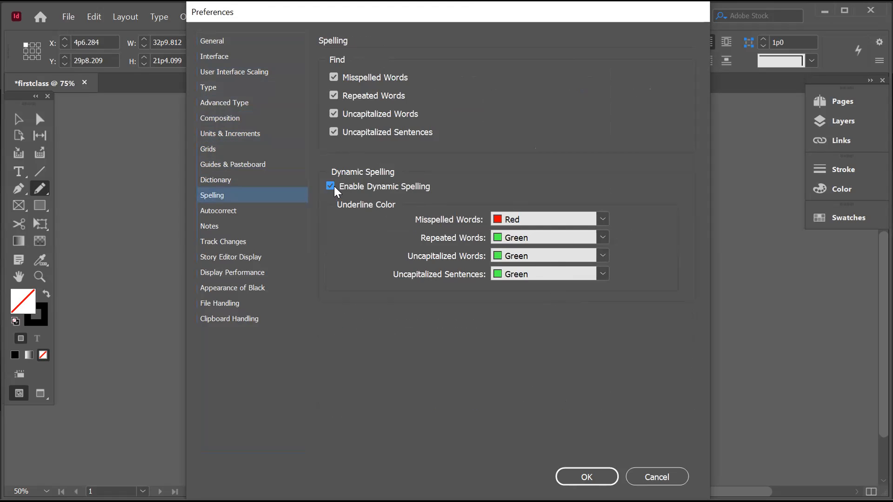
pyautogui.click(225, 212)
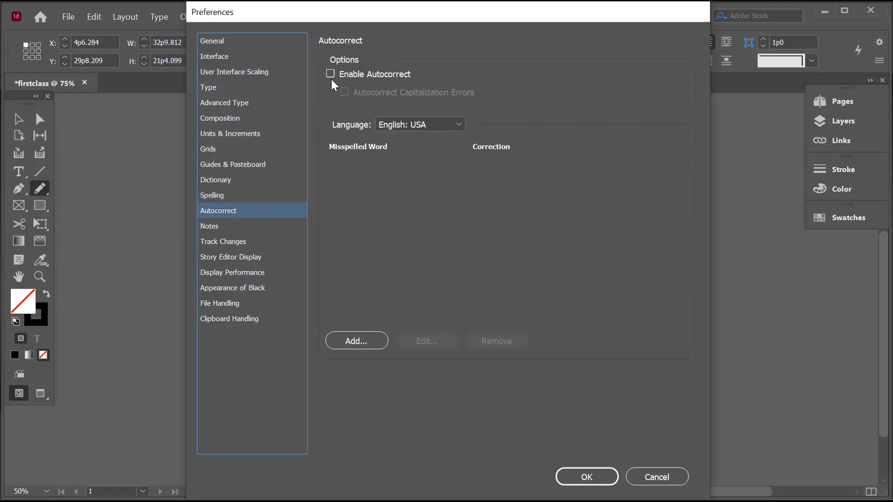
pyautogui.click(229, 195)
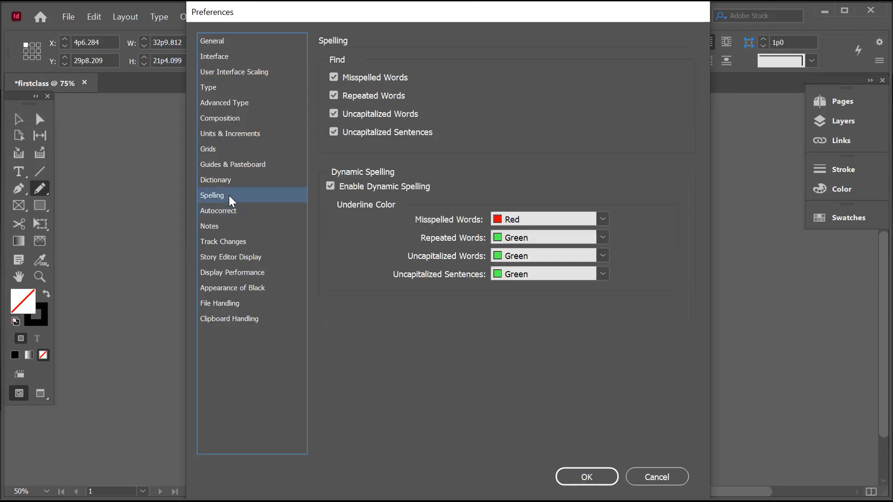
# Set the number of recent items to display to 10 in the File Handling preferences, and apply all preference changes
pyautogui.click(218, 226)
pyautogui.click(232, 242)
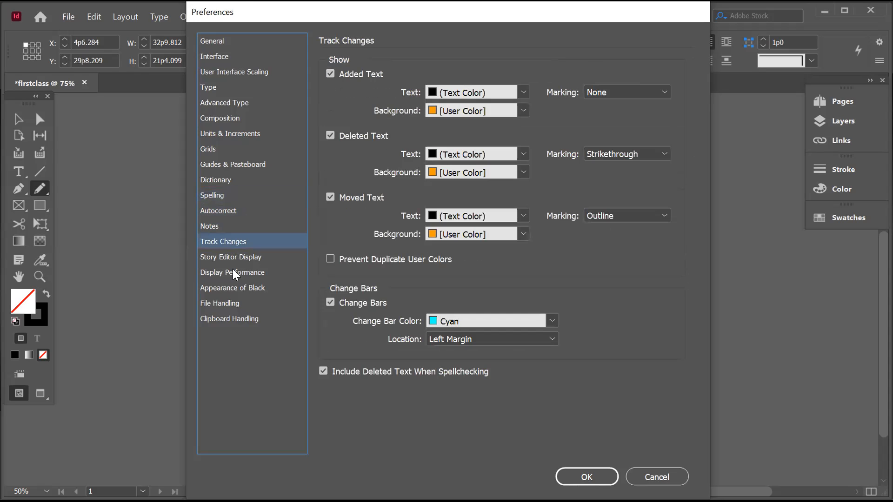
pyautogui.click(237, 318)
pyautogui.click(238, 304)
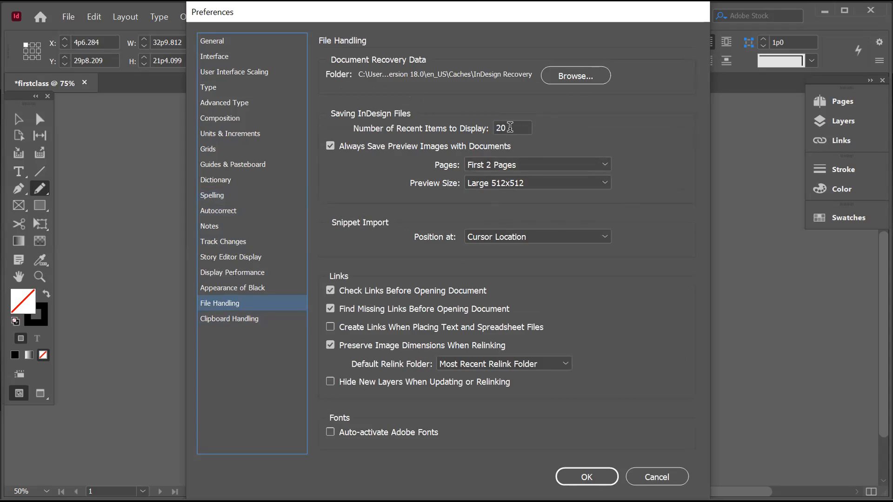
pyautogui.moveTo(510, 127); pyautogui.dragTo(492, 130)
pyautogui.write('10')
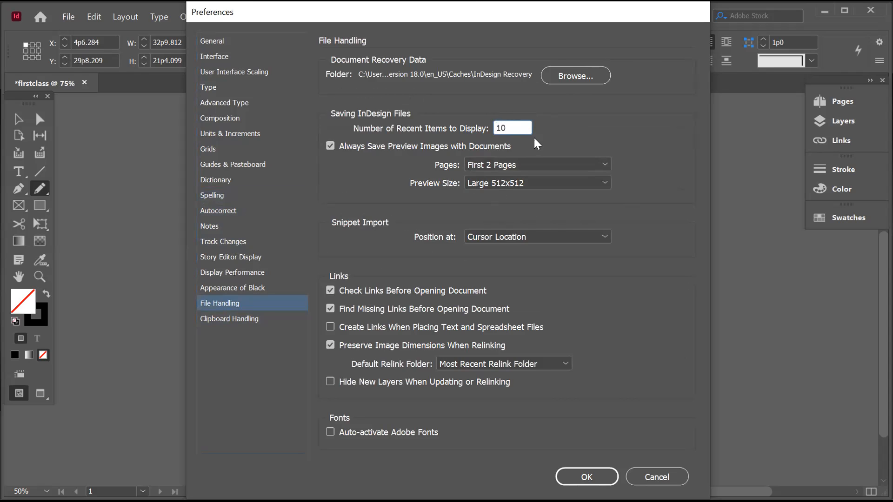
pyautogui.click(588, 475)
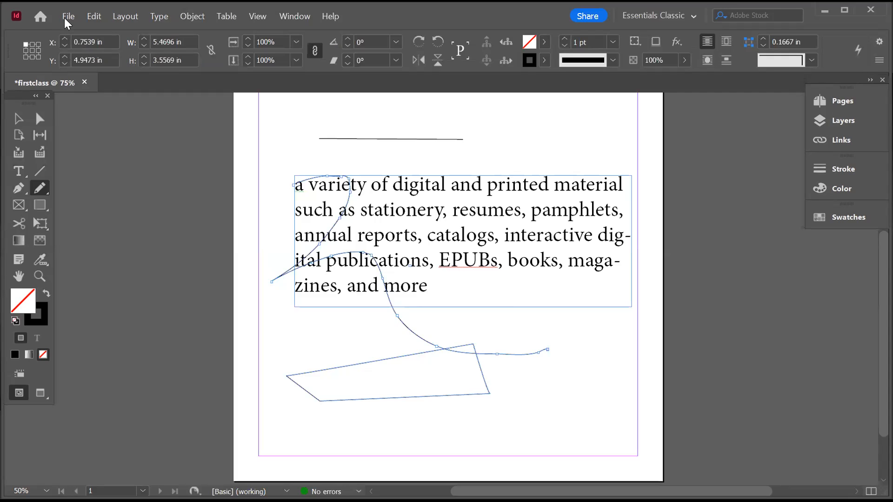
# Try Inches as the unit in the new document setup, and close the setup without creating a document
pyautogui.click(66, 17)
pyautogui.moveTo(251, 31)
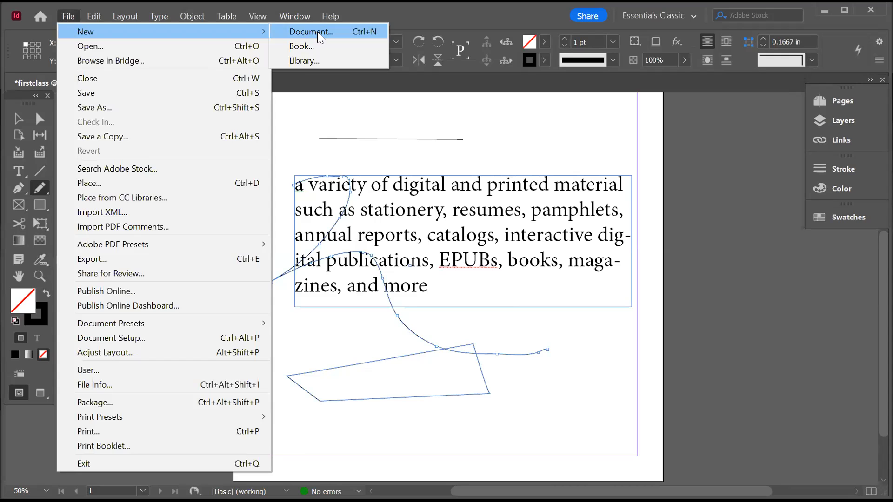
pyautogui.click(317, 31)
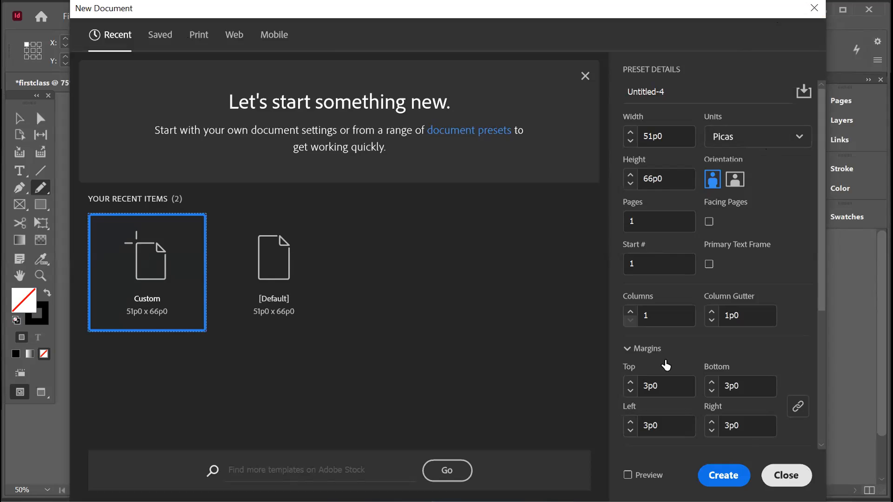
pyautogui.click(732, 143)
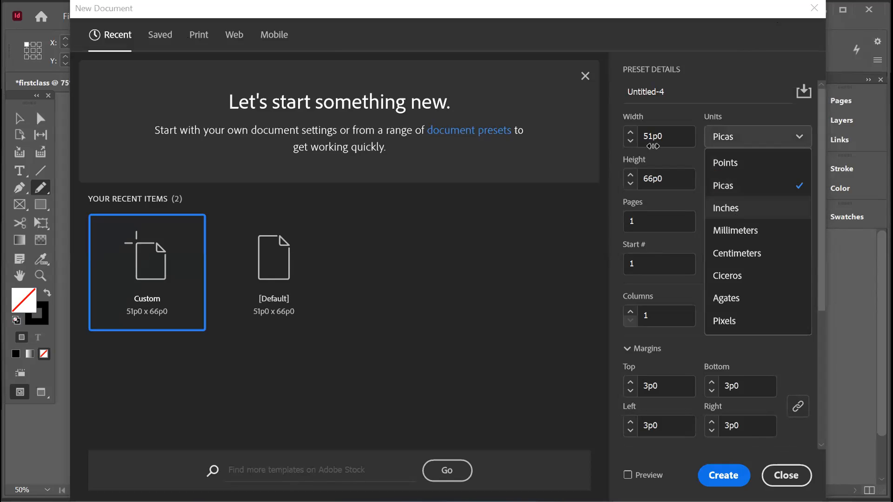
pyautogui.click(735, 213)
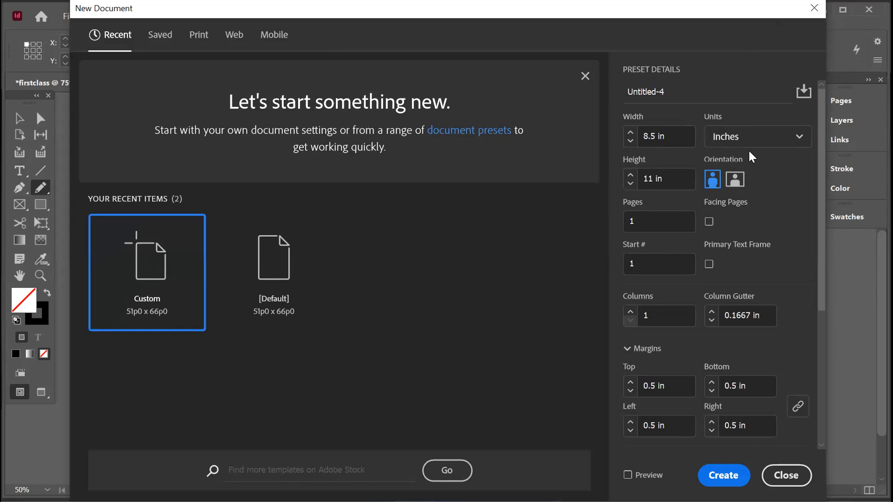
pyautogui.click(785, 475)
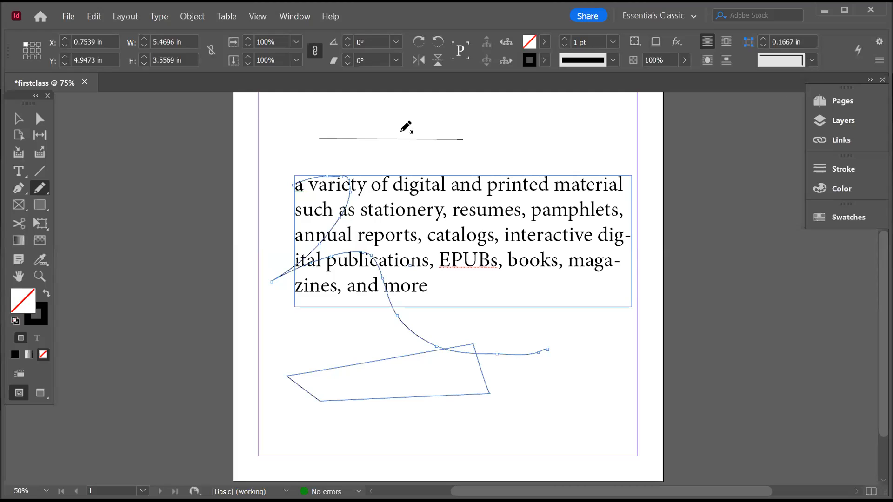
# Delete the text frame and all the drawn lines and shapes from the page
pyautogui.click(12, 120)
pyautogui.moveTo(296, 116); pyautogui.dragTo(604, 347)
pyautogui.press('Delete')
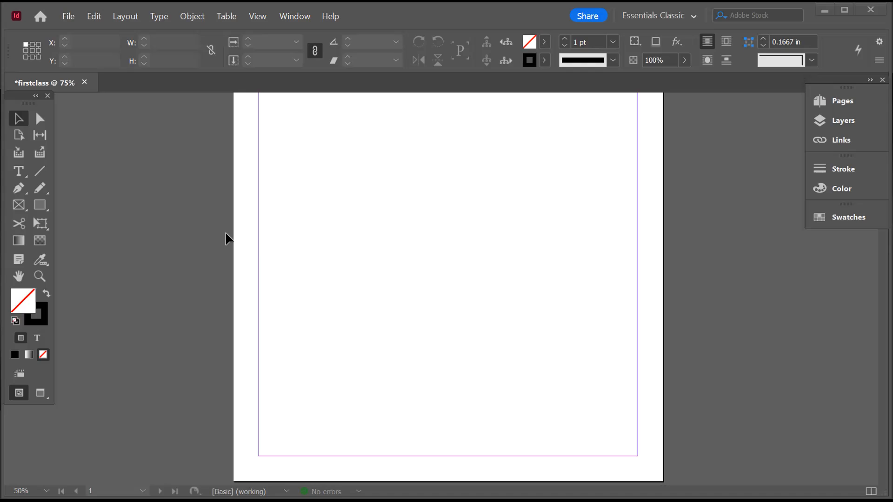
# Check the document's pages and which parent page is applied to them
pyautogui.scroll(1, 408, 324)
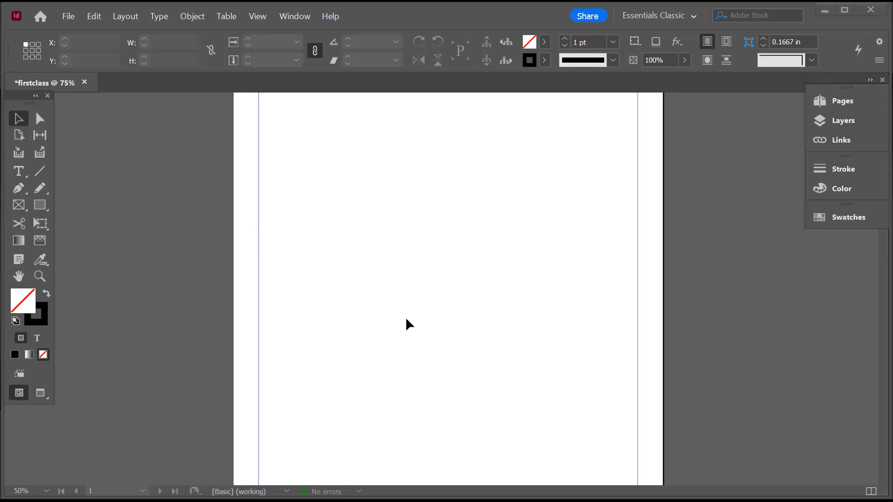
pyautogui.click(837, 99)
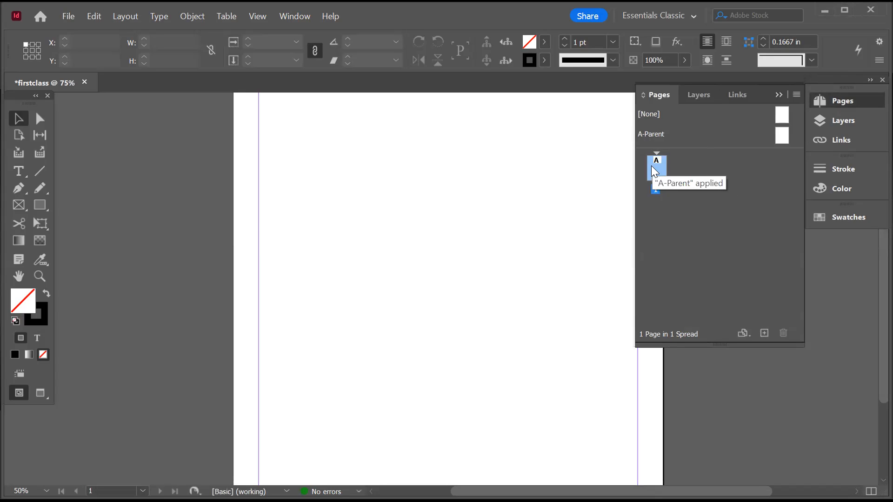
pyautogui.click(837, 101)
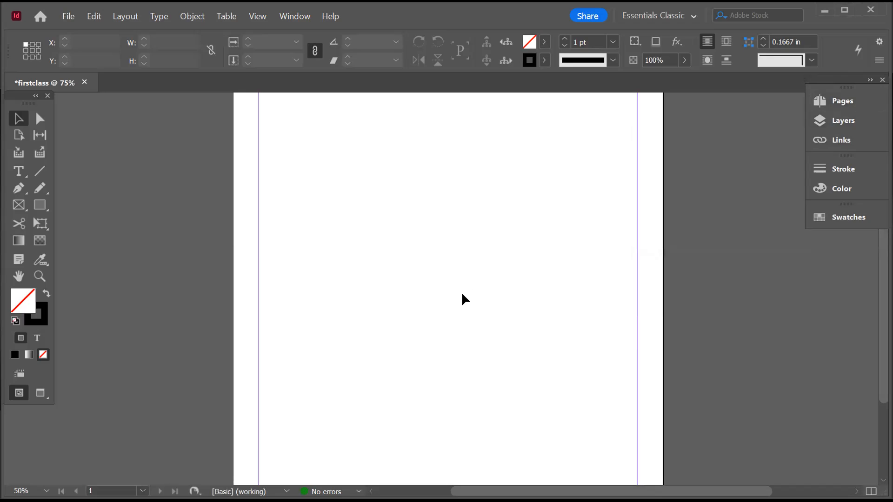